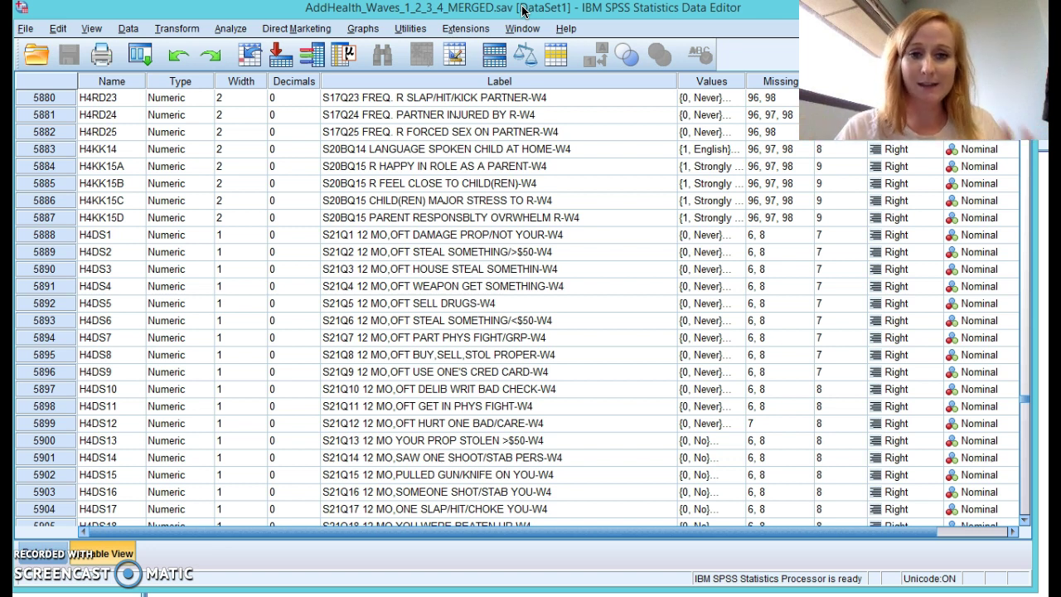
Select H4DS1 and read the delinquency labels down through the H4DS9 credit card item.
click(45, 235)
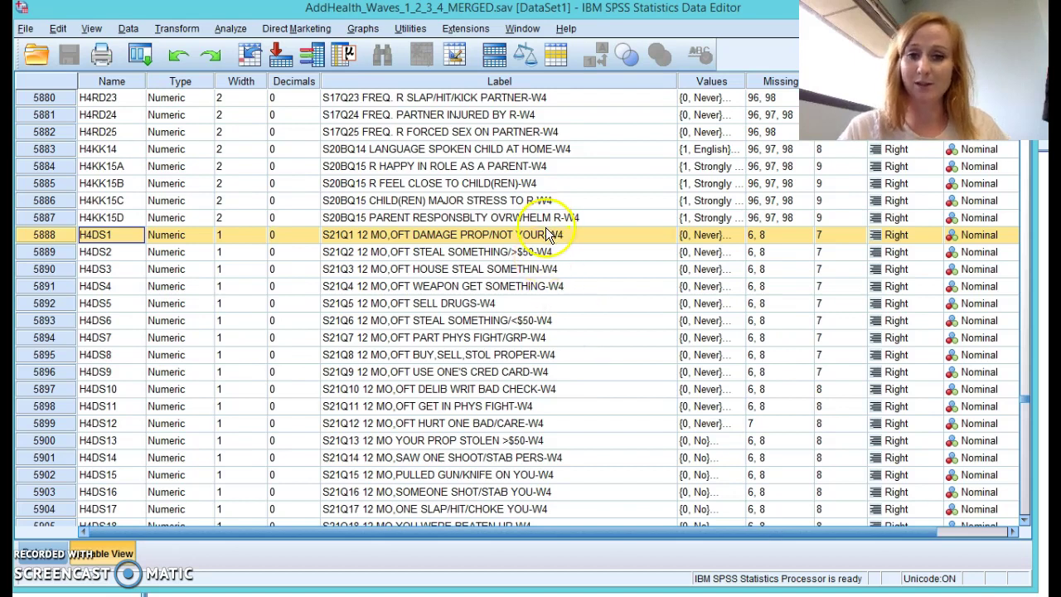
key(Down)
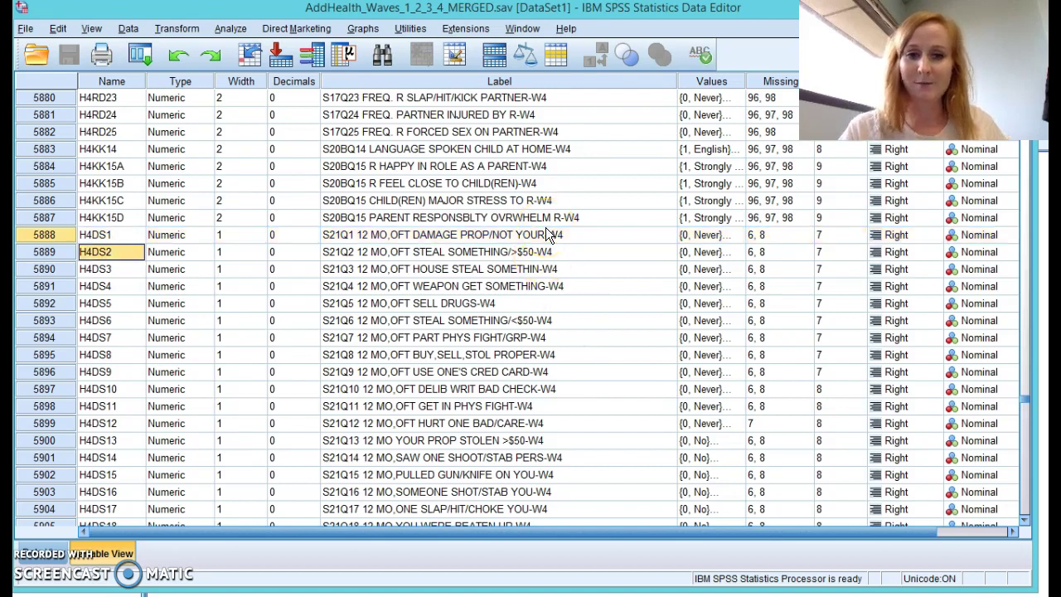
click(546, 228)
key(Down)
key(Down)
key(Down)
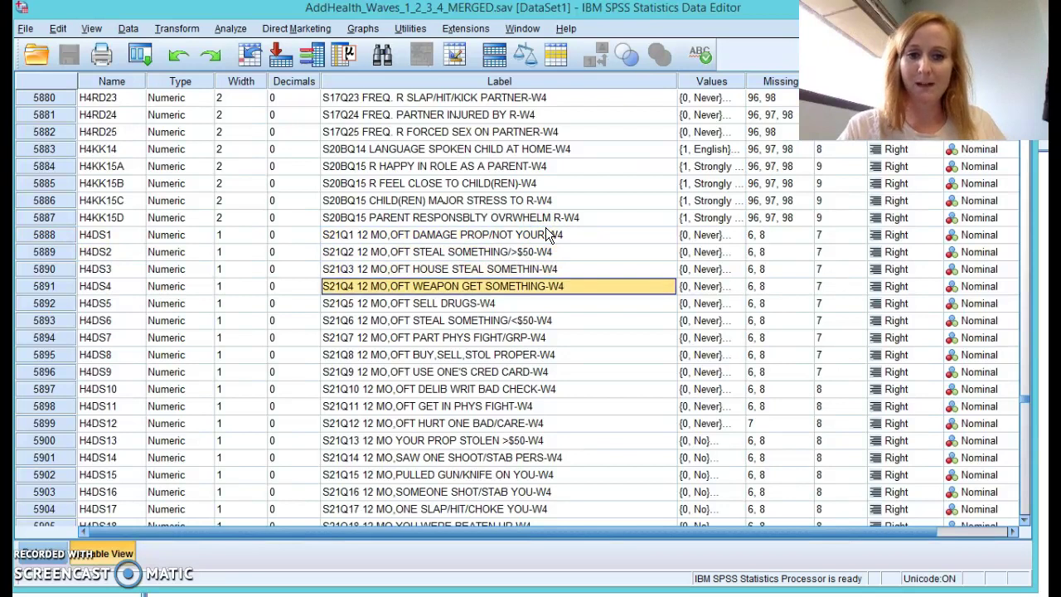
key(Down)
key(Down)
key(Down)
key(Down)
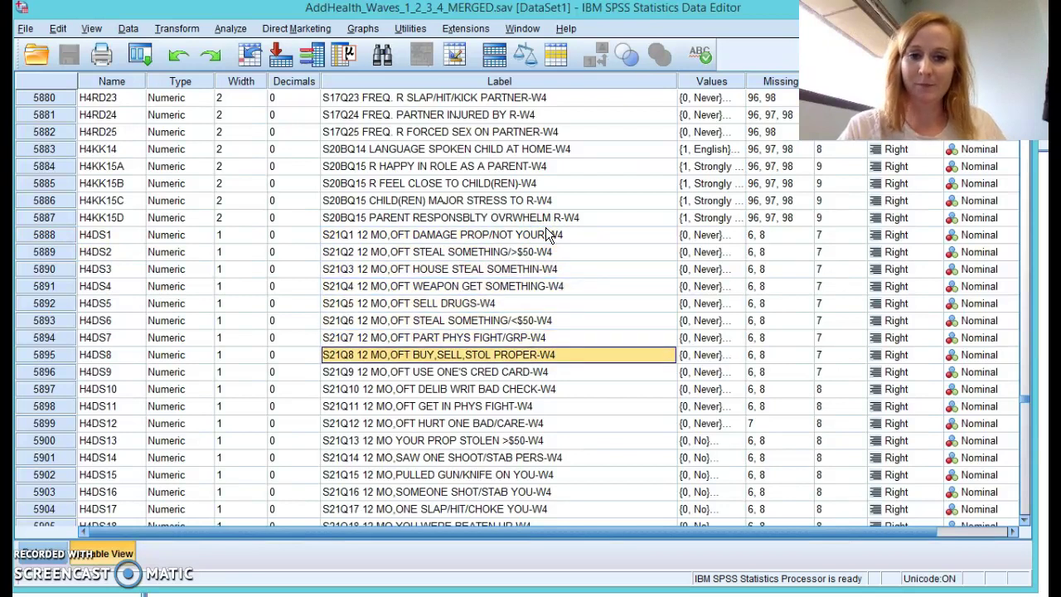
key(Up)
key(Down)
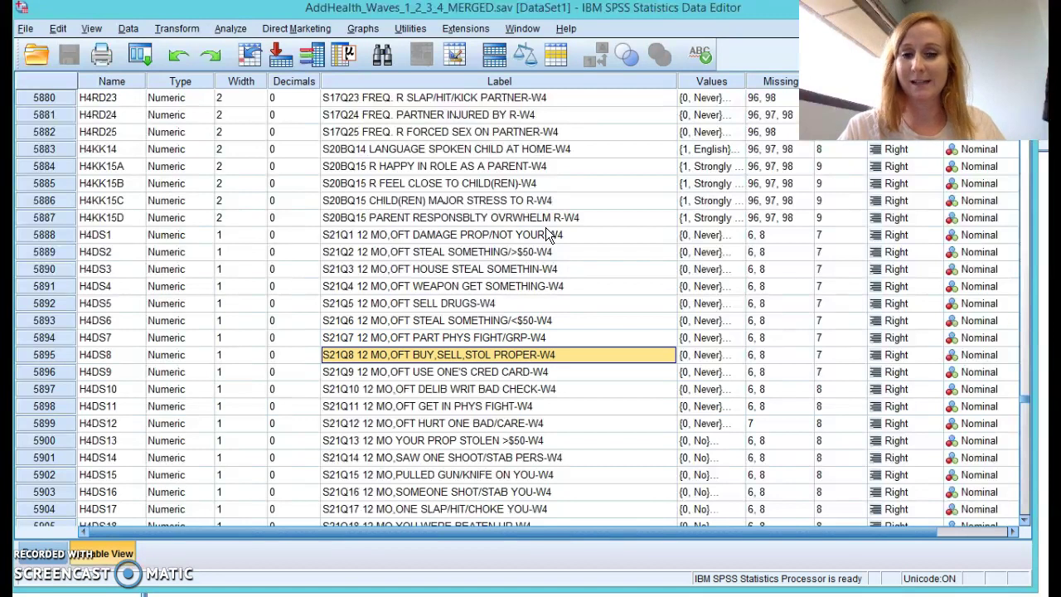
key(Down)
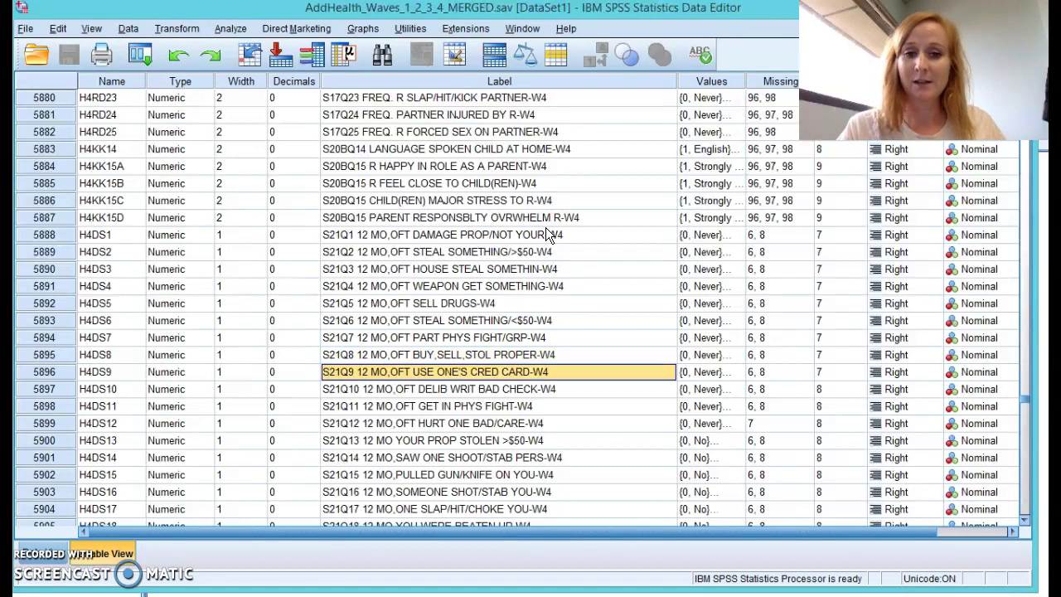
Continue through labels H4DS11 to H4DS20 until the H4CJ arrest variables appear.
key(Down)
key(Down)
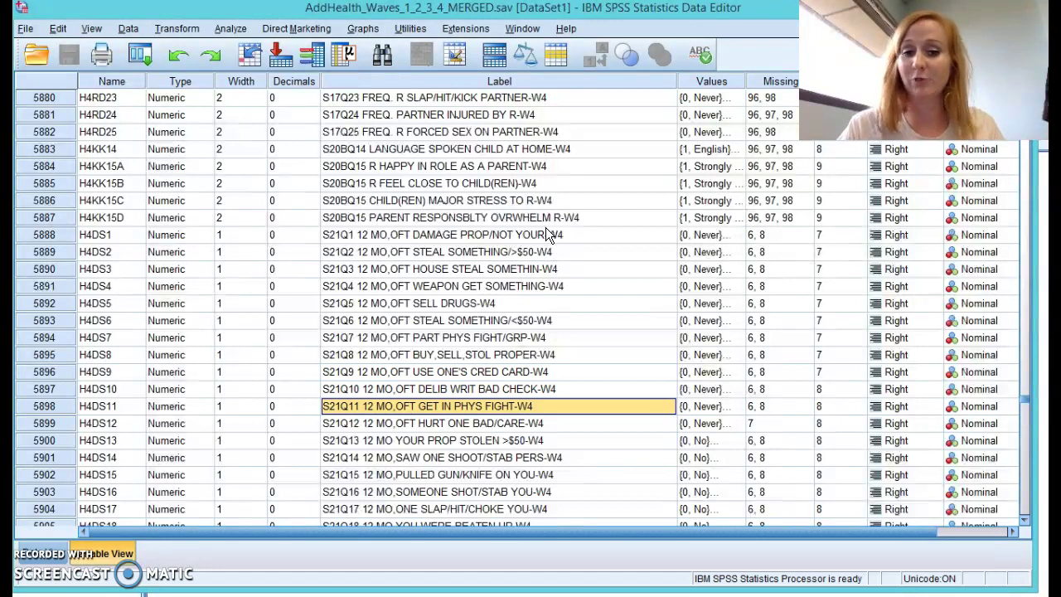
key(Down)
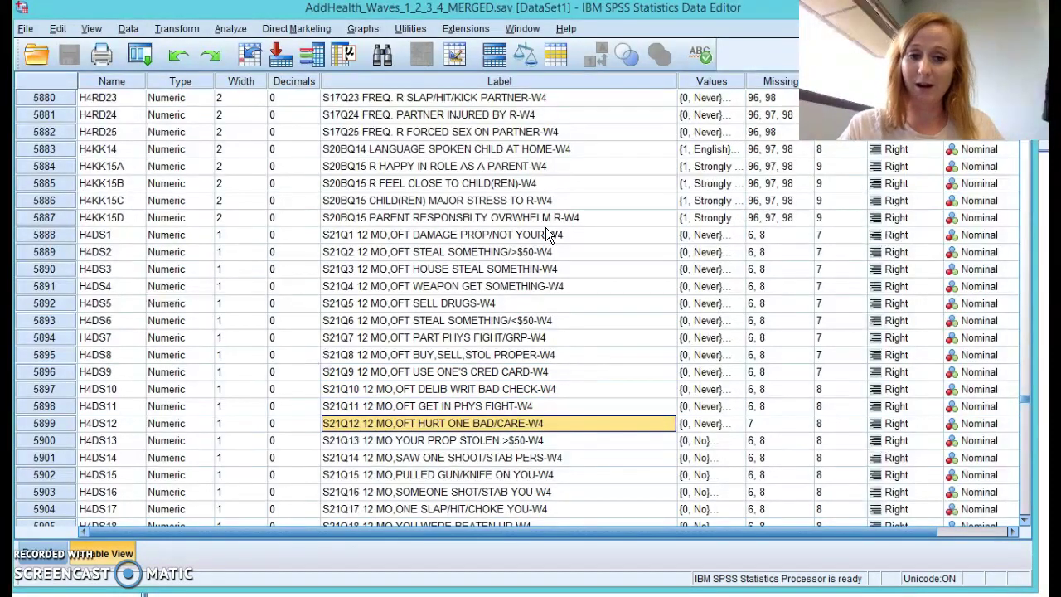
key(Down)
key(Down)
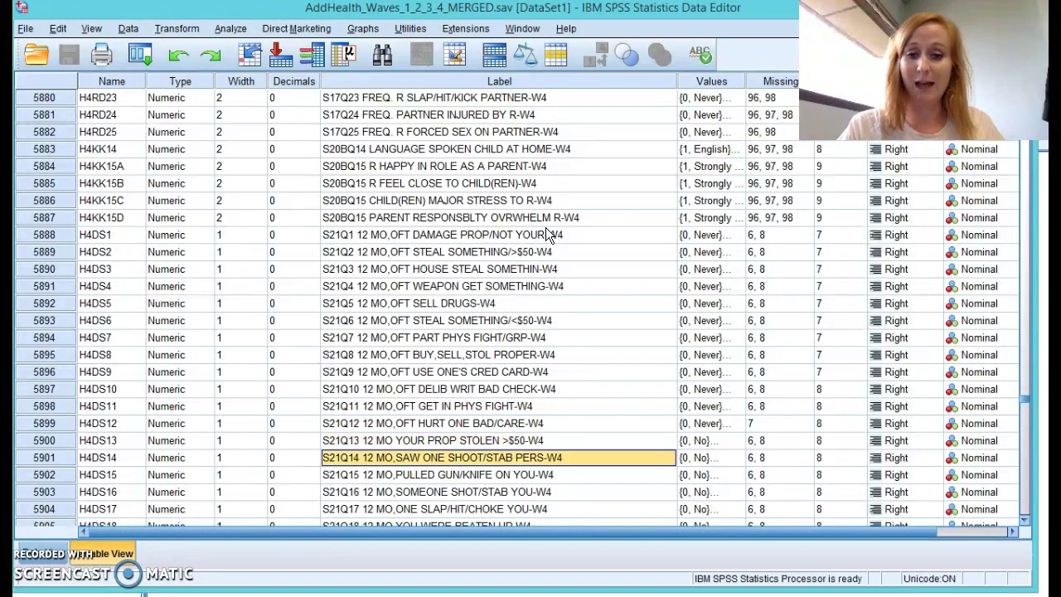
key(Down)
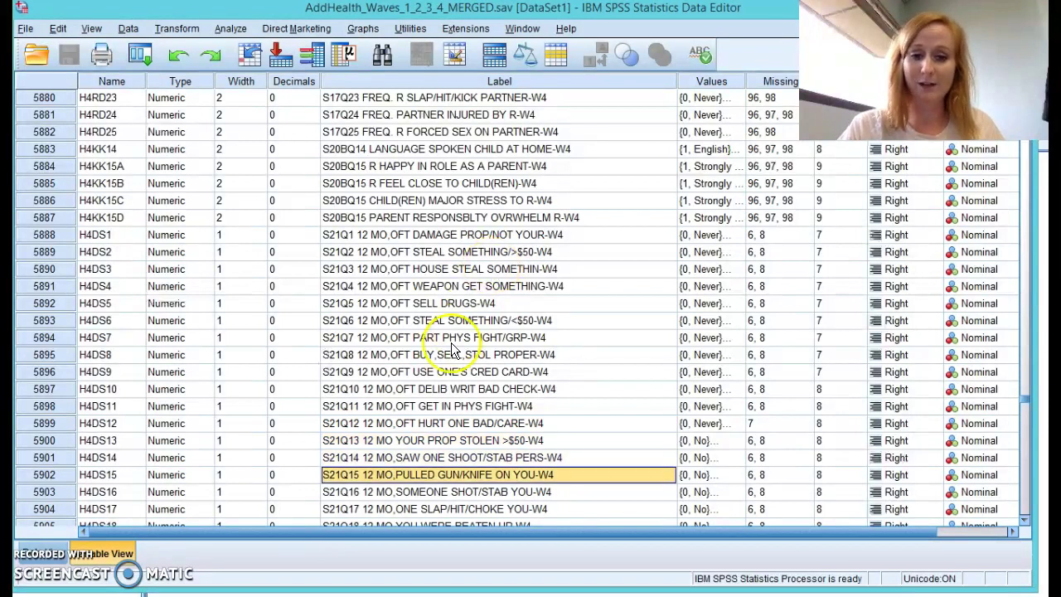
key(Down)
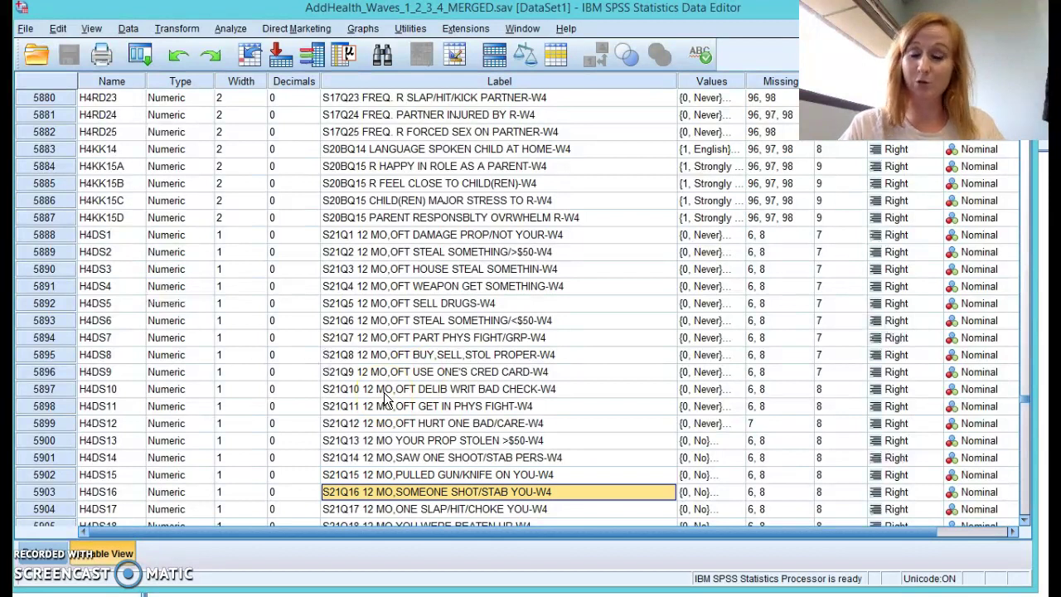
key(Down)
key(Down)
key(Down)
key(Down)
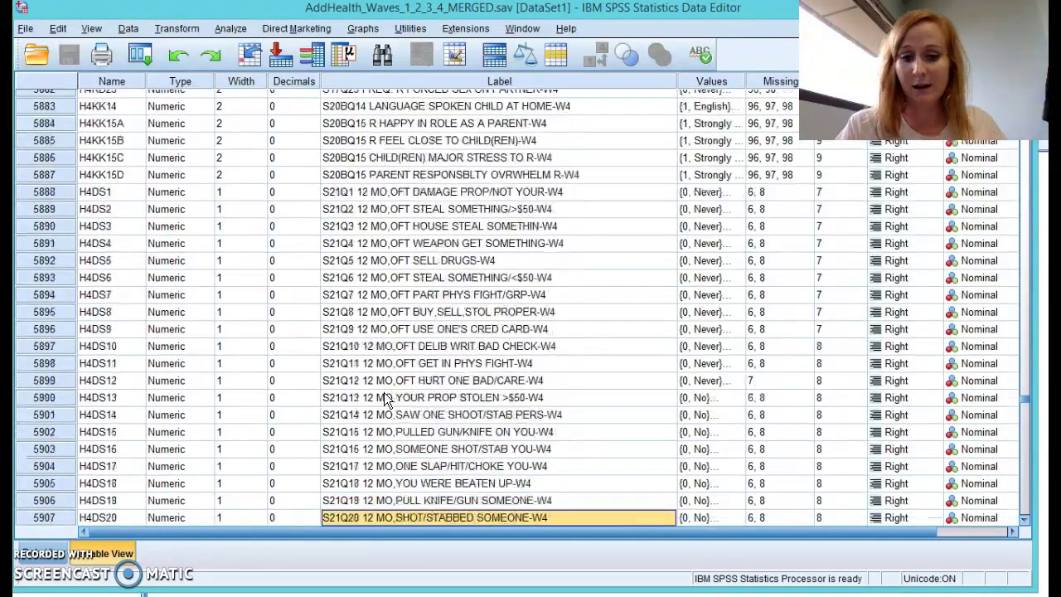
key(Up)
key(Up)
key(Up)
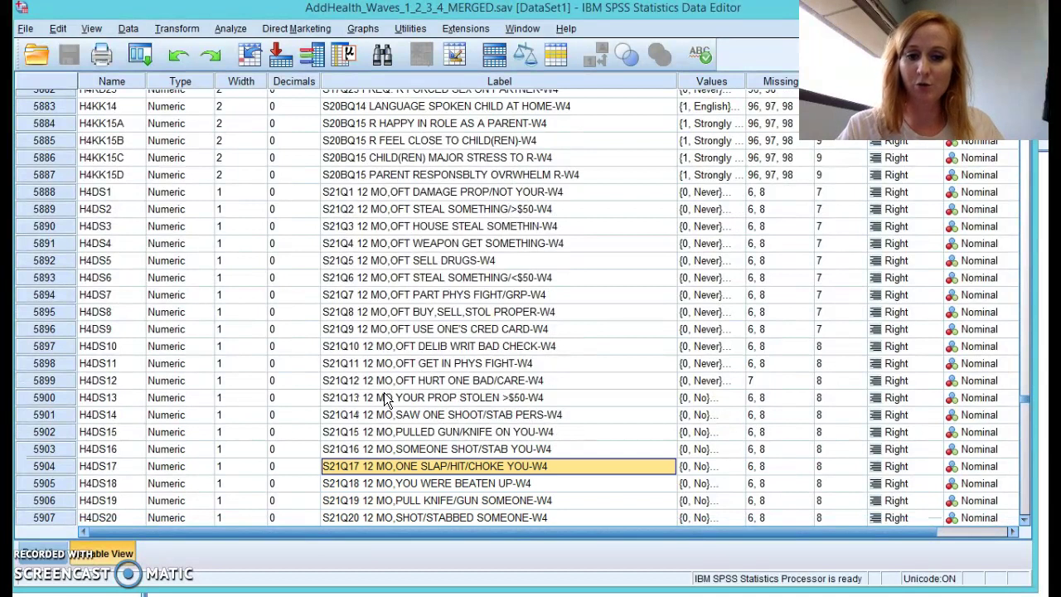
key(Down)
key(Down)
key(Down)
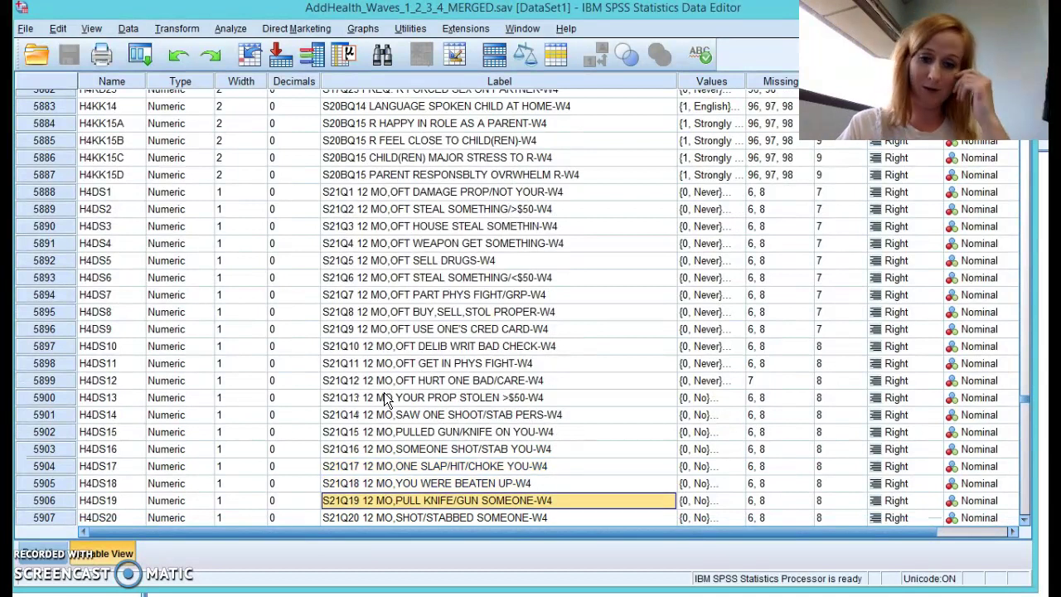
key(Down)
key(Down)
key(Down)
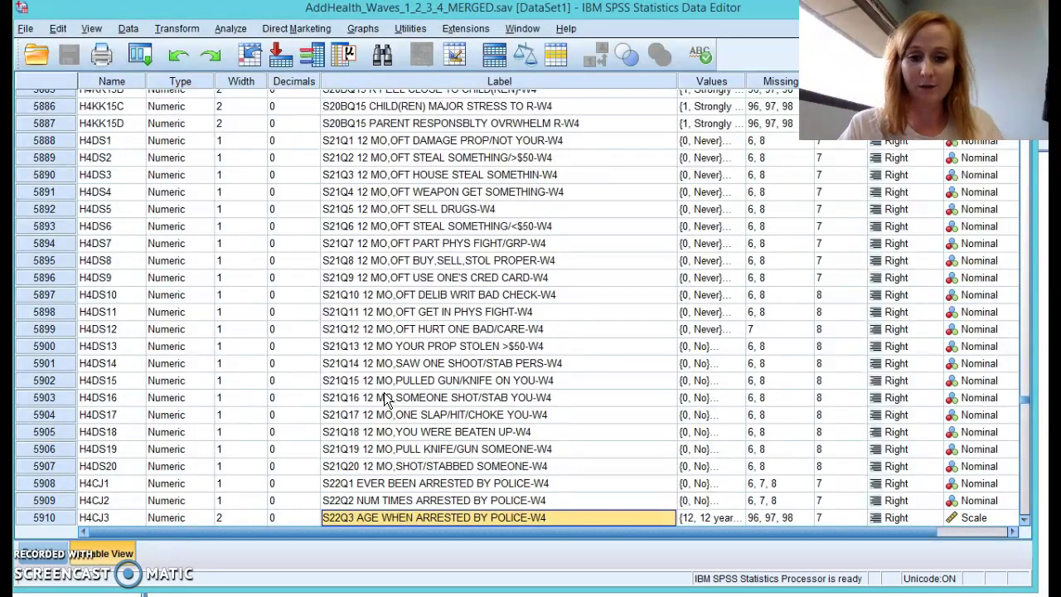
Select H4CJ1 and read the first arrest labels, including H4CJ3 arrest age through H4CJ6.
click(55, 482)
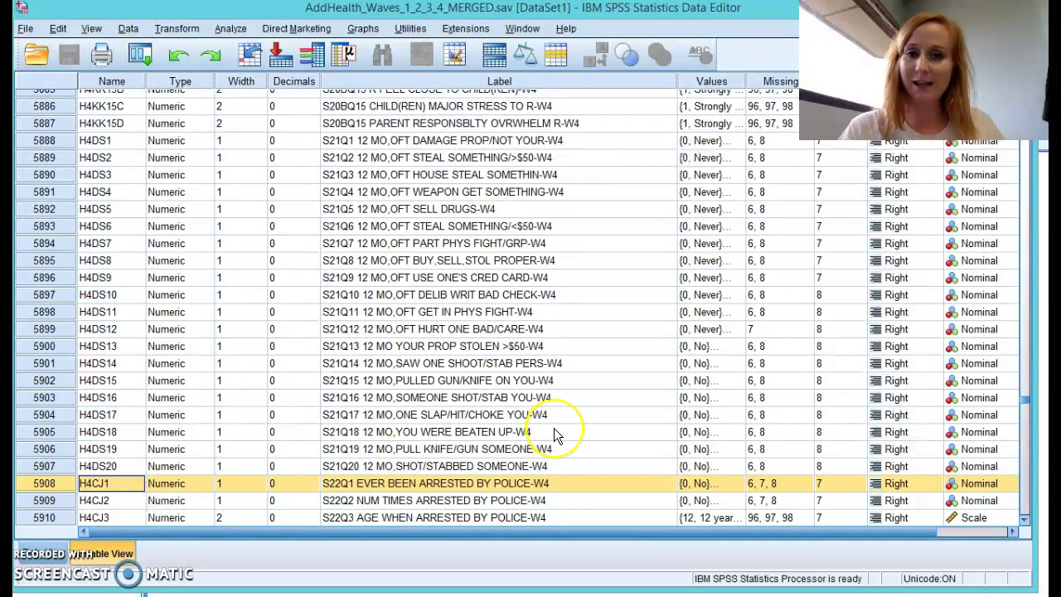
scroll(554, 427, down, 6)
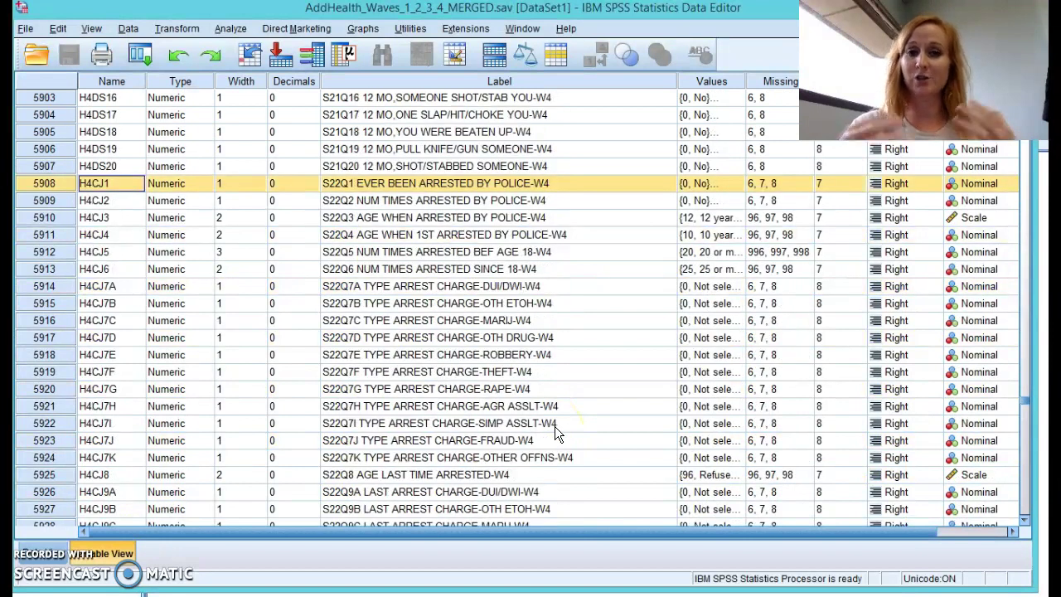
click(507, 179)
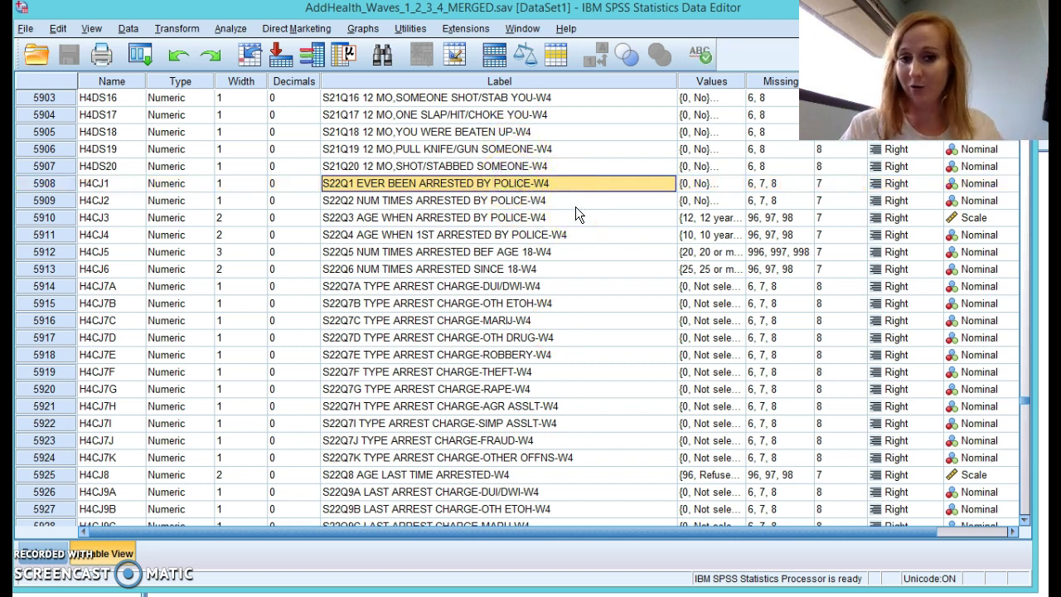
key(Down)
key(Down)
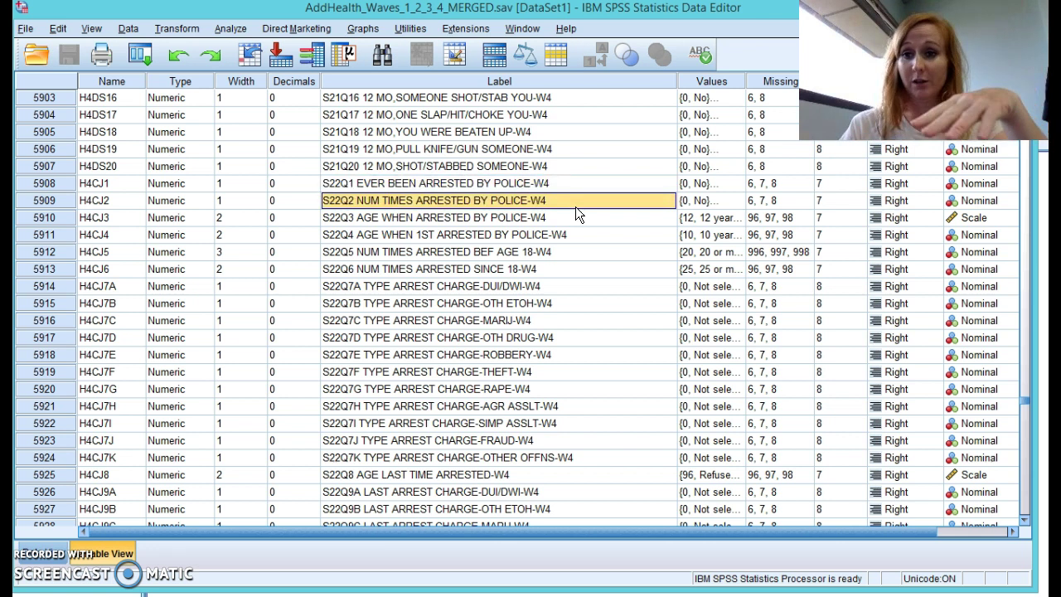
key(Down)
key(Down)
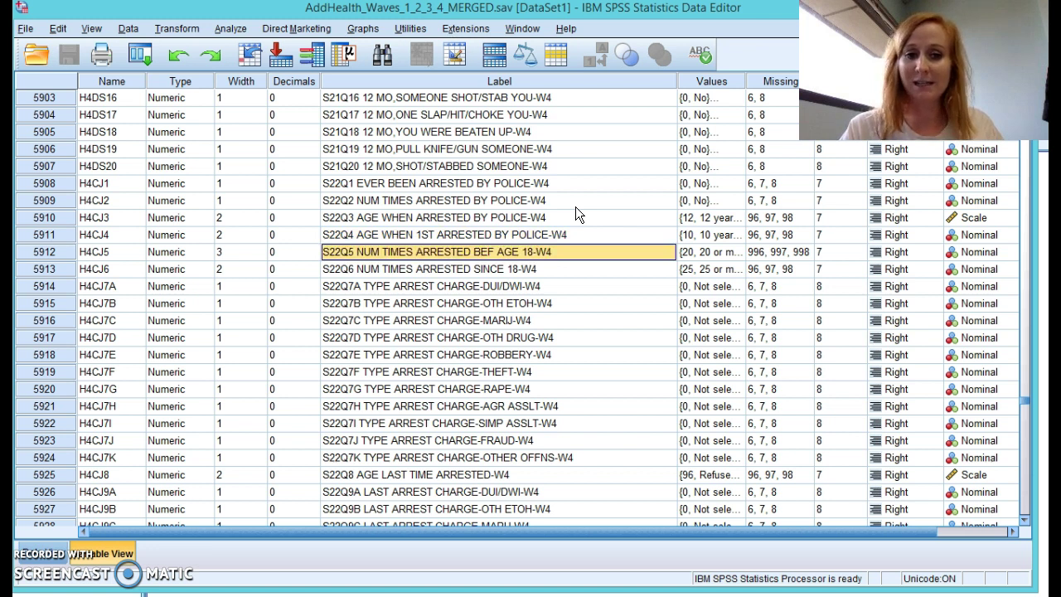
key(Down)
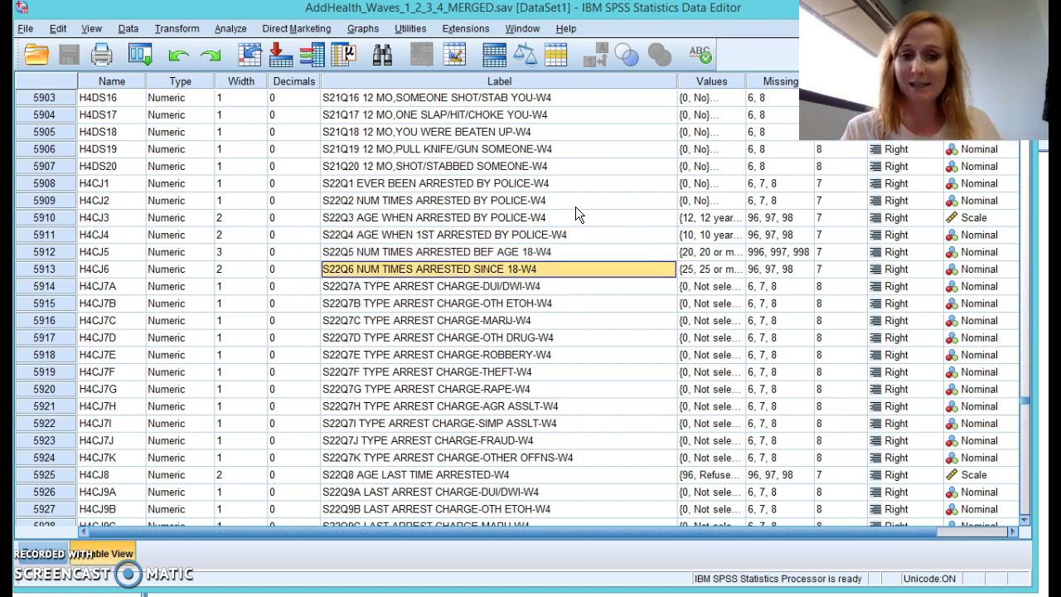
key(Up)
key(Up)
key(Up)
key(Up)
key(Up)
key(Up)
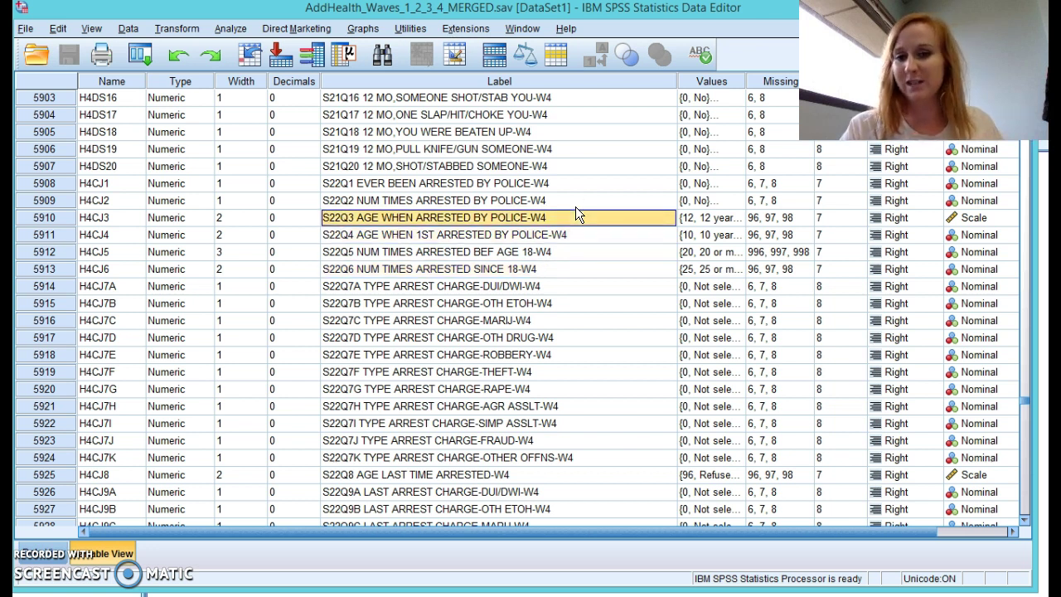
key(Down)
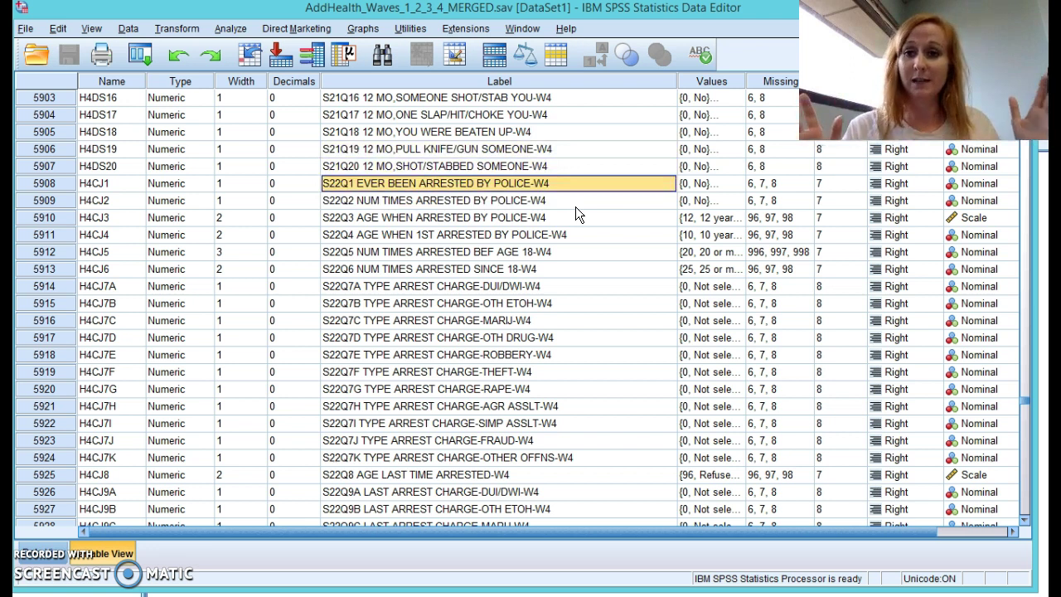
Read the arrest-count and arrest-charge labels: times arrested since 18, robbery, simple assault, other offenses, theft.
key(Down)
key(Down)
key(Down)
key(Down)
key(Down)
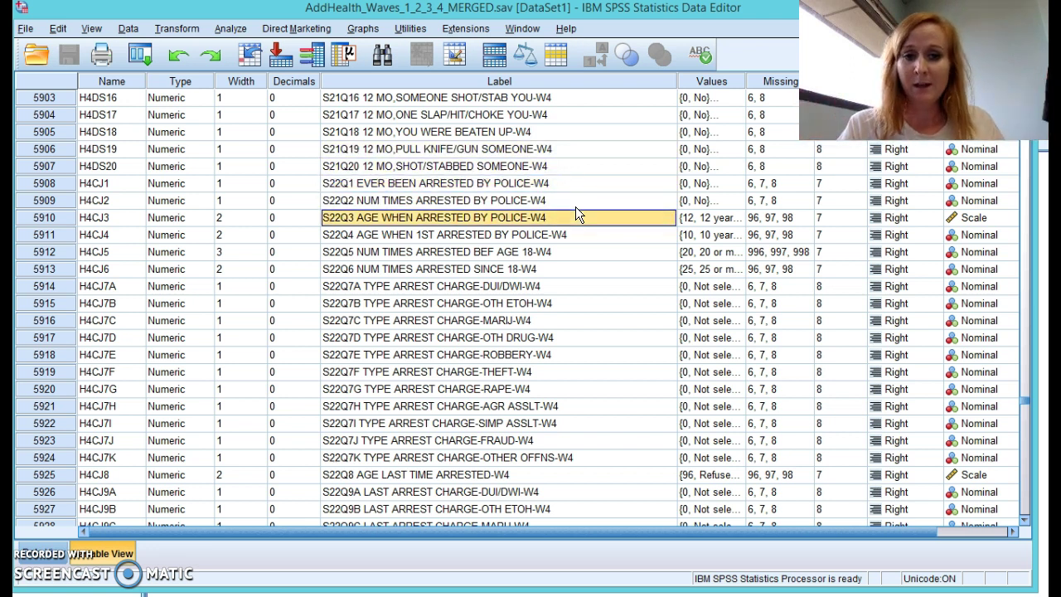
key(Down)
key(Down)
key(Down)
key(Down)
key(Down)
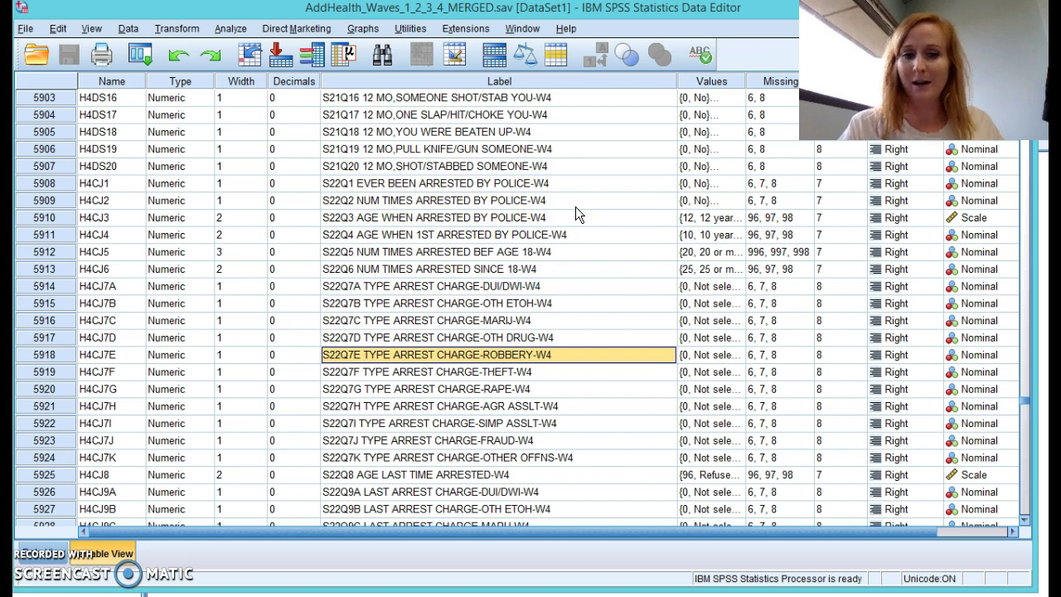
key(Up)
key(Up)
key(Up)
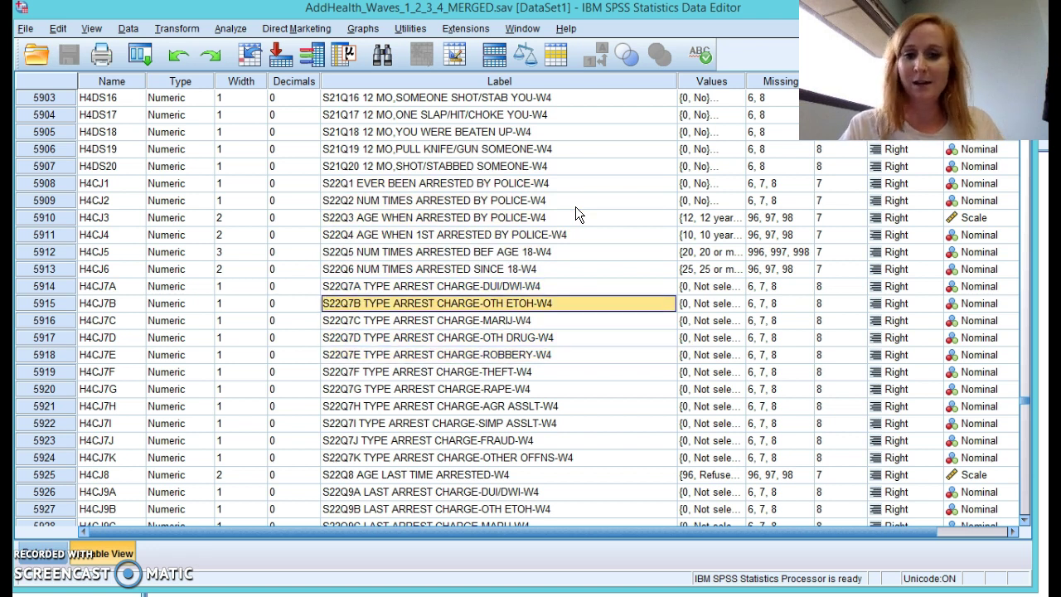
key(Down)
key(Down)
key(Down)
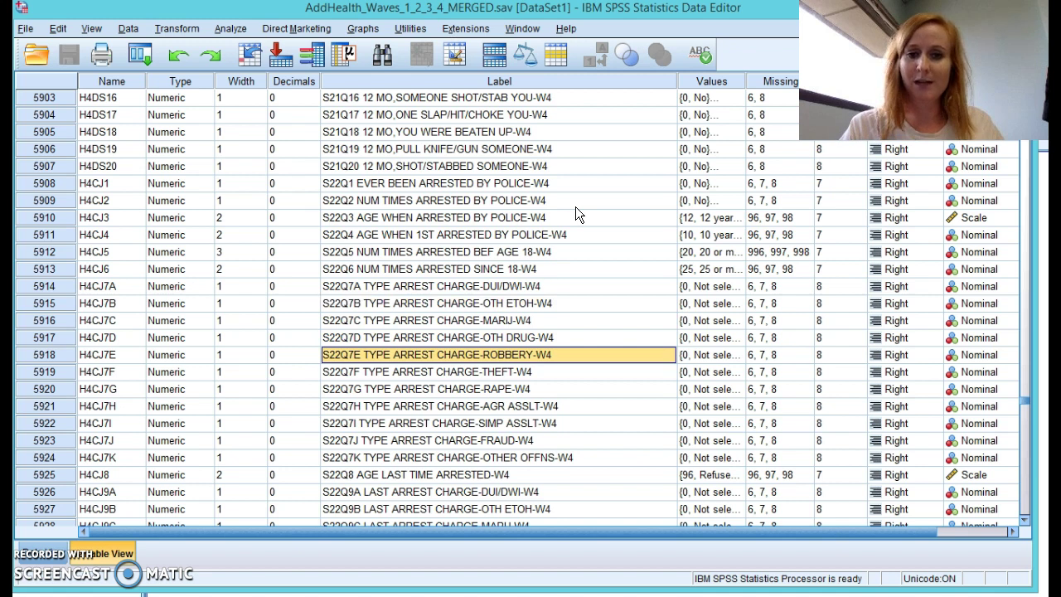
key(Down)
key(Down)
key(Down)
key(Down)
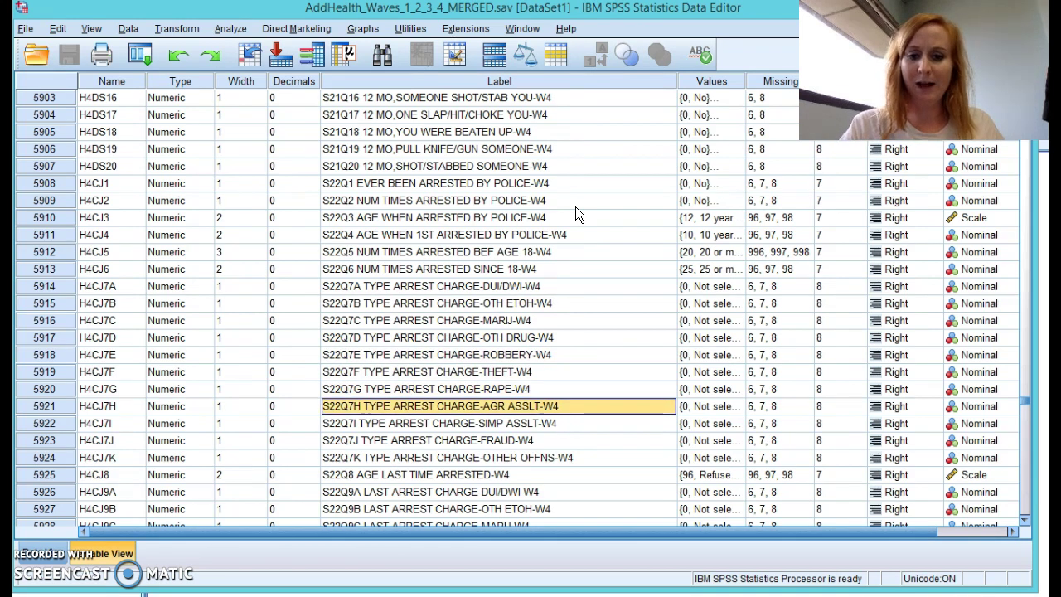
key(Up)
key(Down)
key(Down)
key(Down)
key(Down)
key(Down)
key(Down)
key(Down)
key(Down)
key(Down)
key(Down)
key(Down)
key(Down)
key(Down)
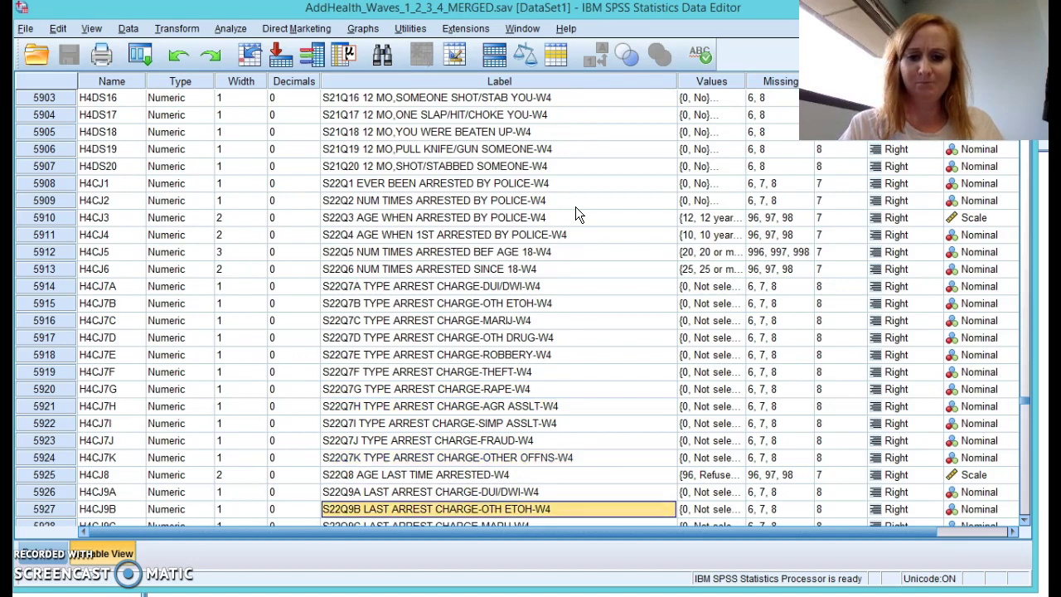
key(Up)
key(Up)
key(Up)
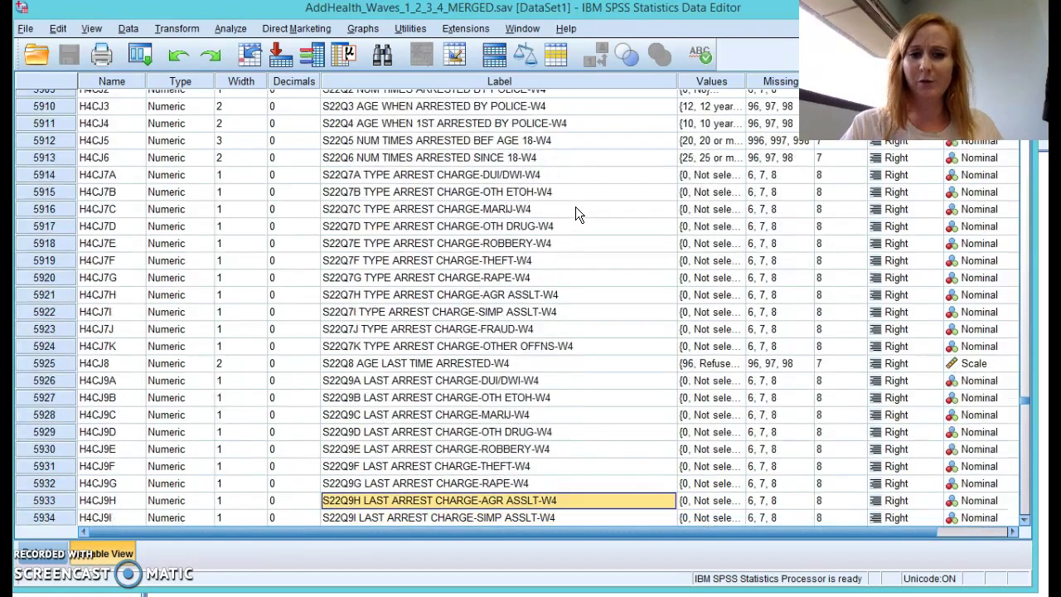
Read the conviction labels from ever convicted and age at first conviction through sentence length in years.
key(Down)
key(Down)
key(Down)
key(Down)
key(Down)
key(Down)
key(Down)
key(Down)
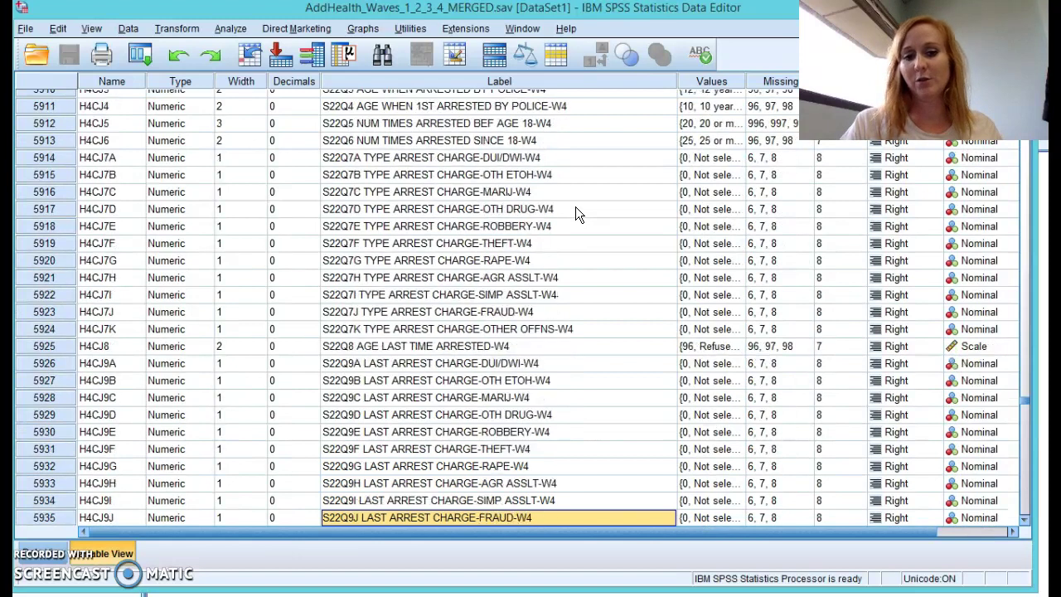
key(Down)
key(Up)
key(Up)
key(Up)
key(Up)
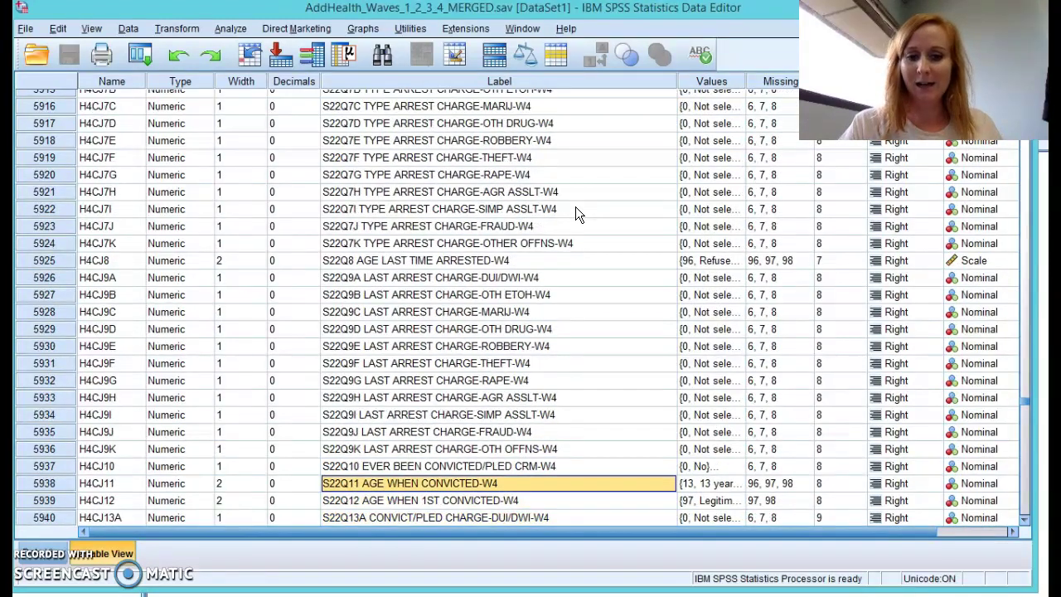
key(Down)
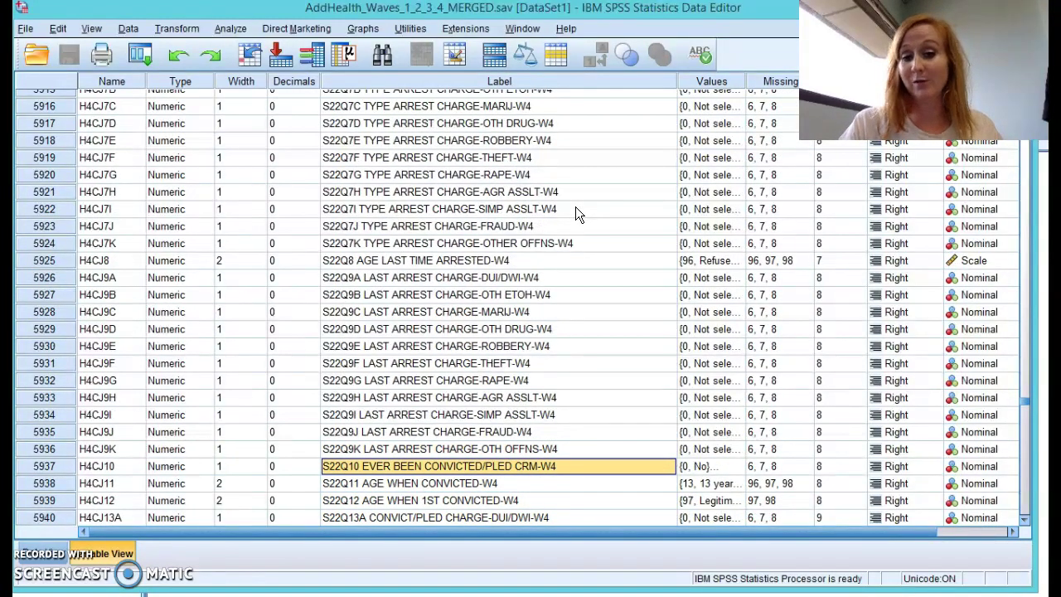
key(Down)
key(Down)
key(Down)
key(Down)
key(Down)
key(Down)
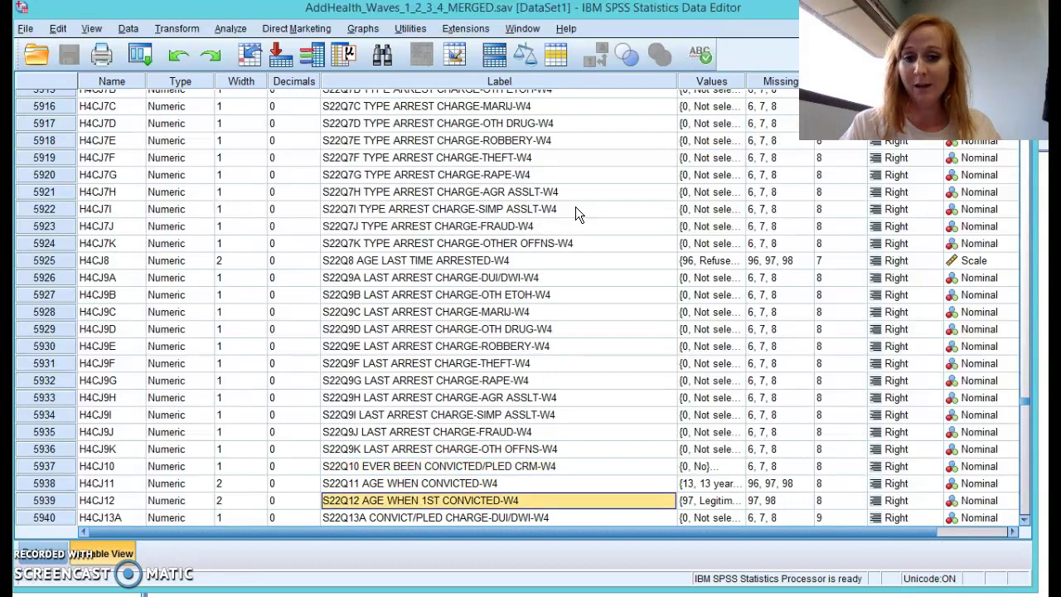
key(Up)
key(Up)
key(Up)
key(Up)
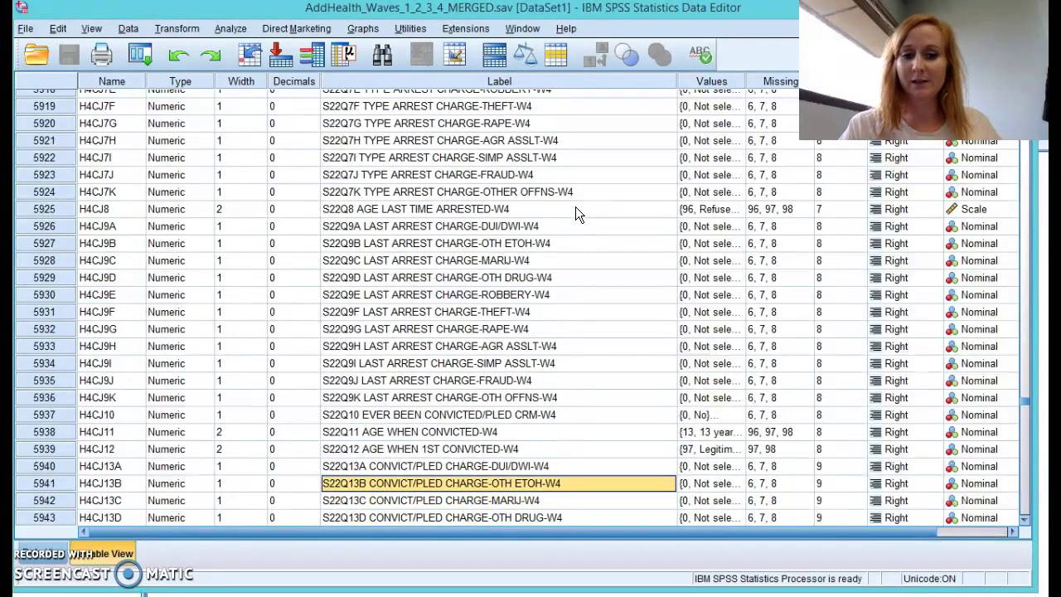
key(Down)
key(Down)
key(Down)
key(Down)
key(Down)
key(Down)
key(Down)
key(Down)
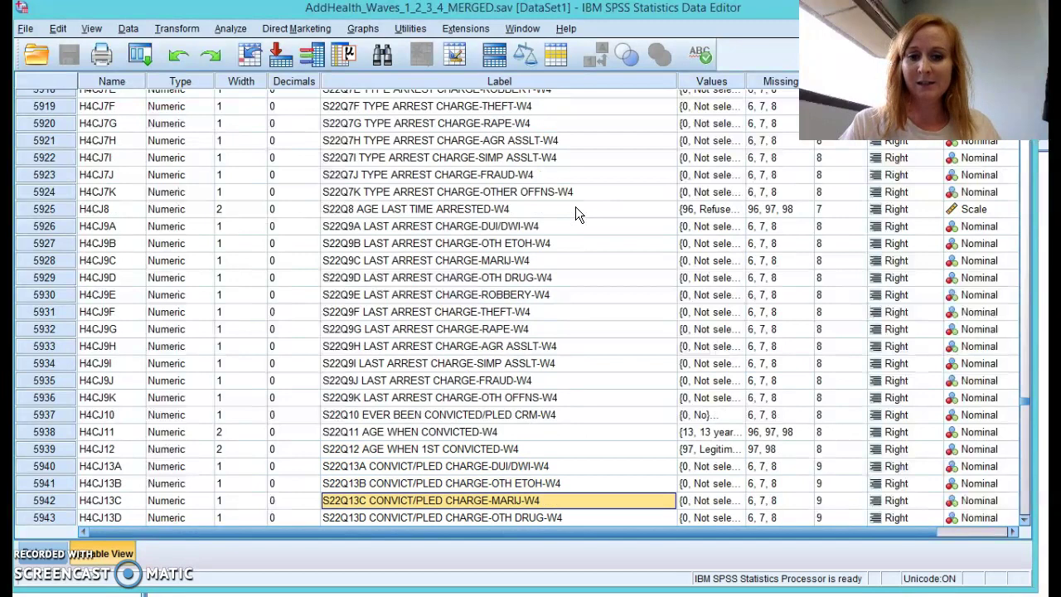
key(Down)
key(Down)
key(Down)
key(Down)
key(Down)
key(Down)
key(Down)
key(Down)
key(Down)
key(Down)
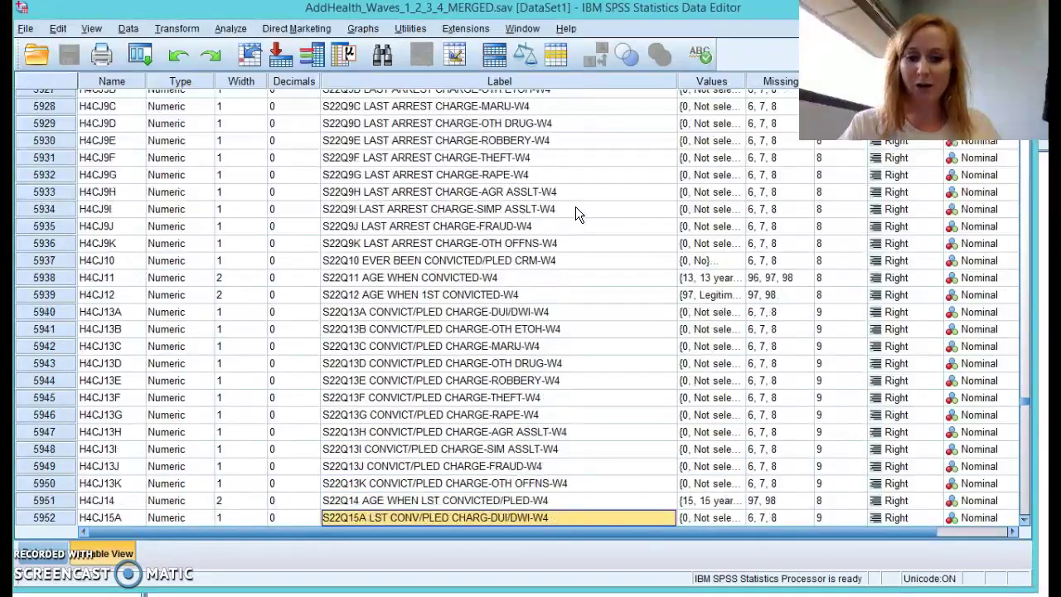
key(Down)
key(Down)
key(Down)
key(Down)
key(Down)
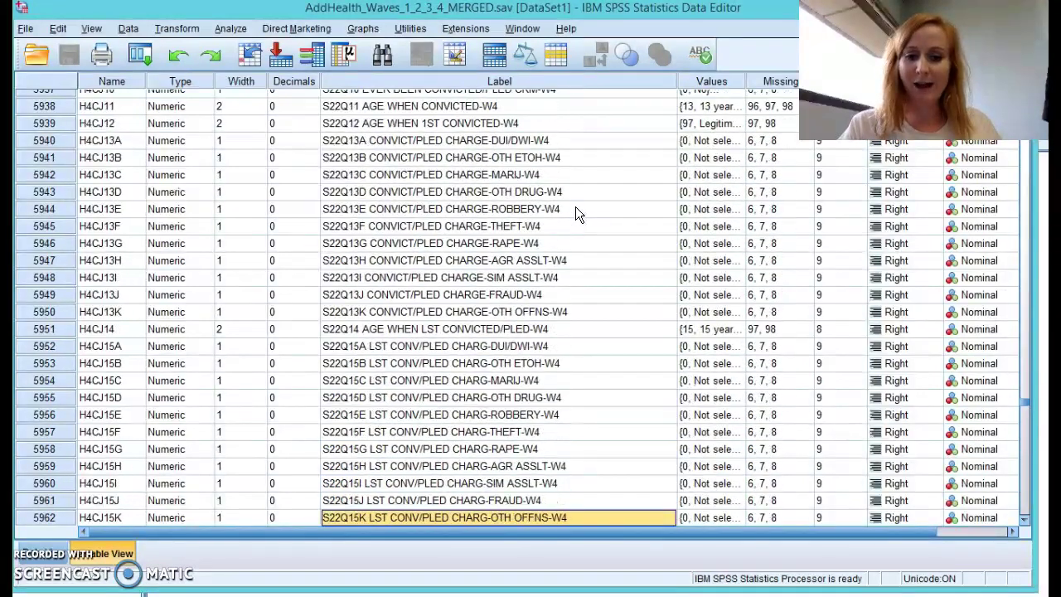
key(Down)
key(Down)
key(Down)
key(Down)
key(Down)
key(Down)
key(Down)
Read the incarceration labels through months incarcerated before 18, reaching the ever smoked cigarettes regularly item.
scroll(575, 206, down, 2)
key(Up)
key(Up)
key(Up)
key(Up)
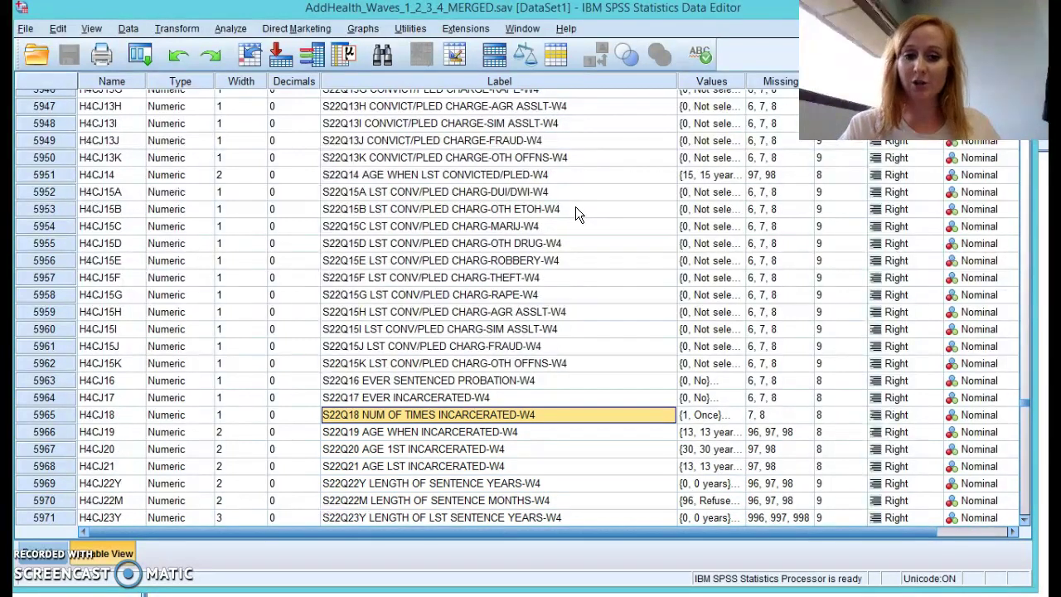
key(Down)
key(Down)
key(Down)
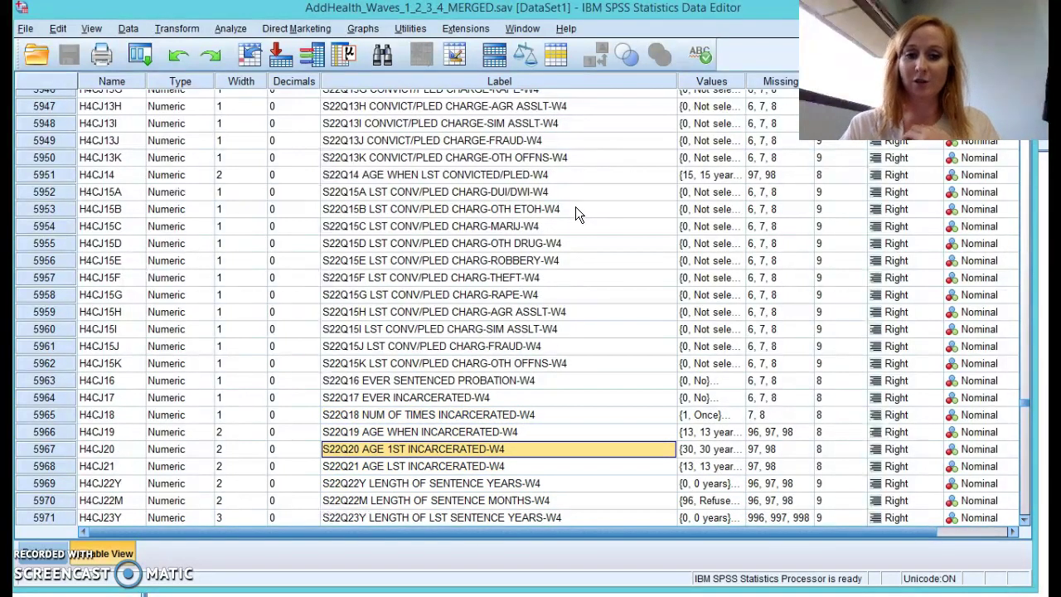
key(Down)
key(Down)
key(Down)
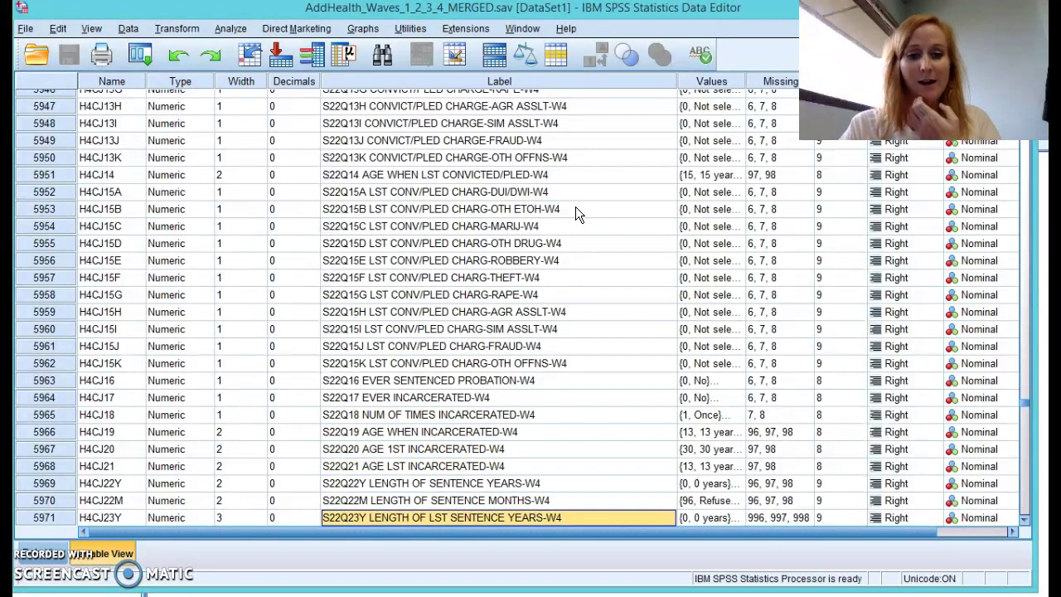
key(Down)
key(Down)
key(Down)
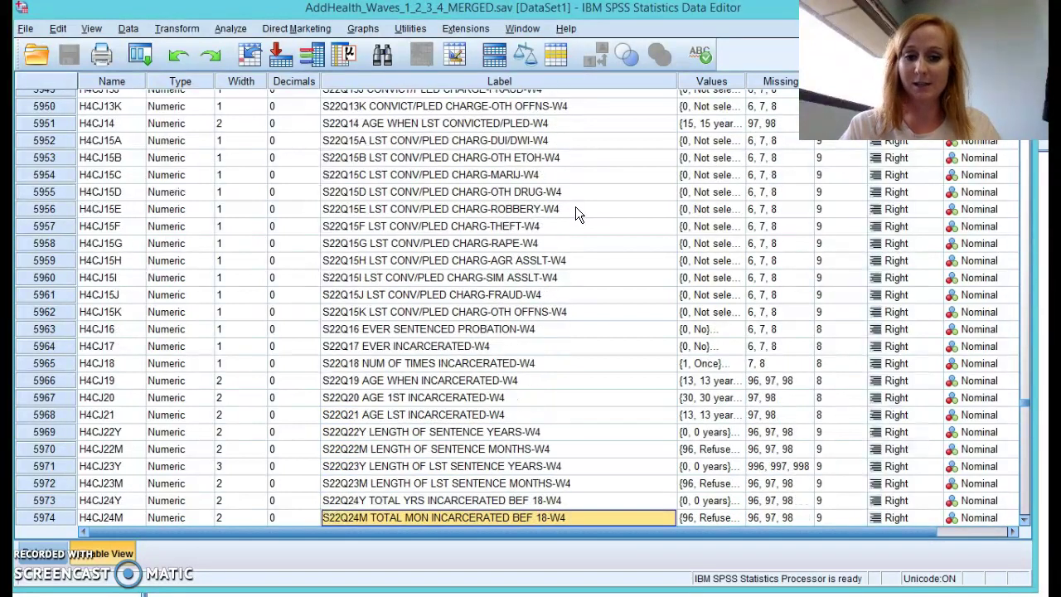
key(Down)
key(Down)
key(Down)
key(Down)
key(Down)
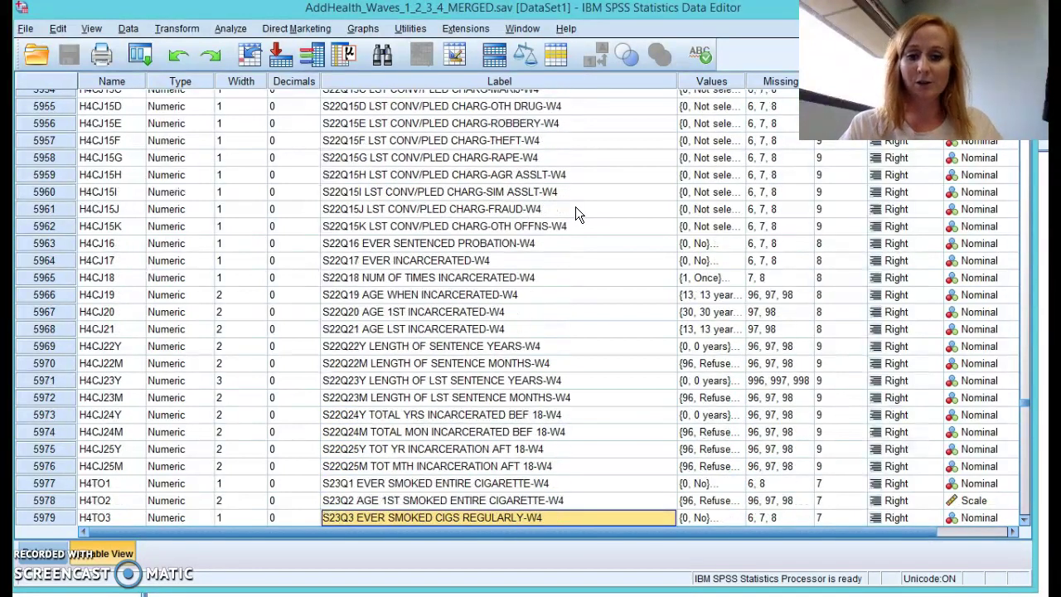
Read the smoking labels (cigarettes per day, first smoking age, cigar/pipe, quitting) down to EVER USED COCAINE-W4.
key(Down)
key(Down)
key(Down)
key(Down)
key(Down)
key(Down)
key(Down)
key(Down)
key(Down)
key(Down)
key(Down)
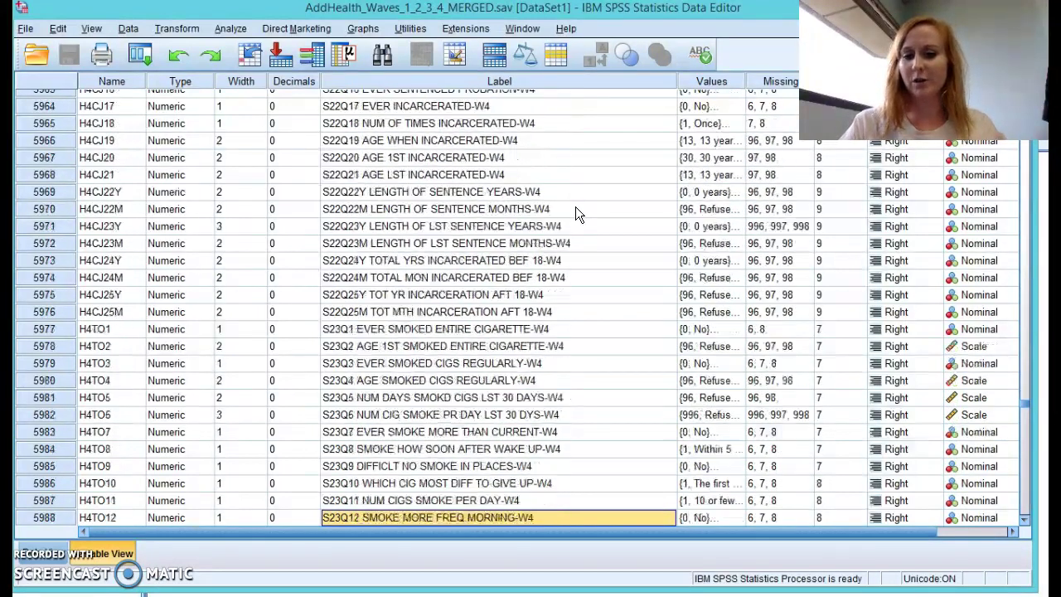
key(Down)
key(Down)
key(Down)
key(Down)
key(Down)
key(Down)
key(Down)
key(Down)
key(Down)
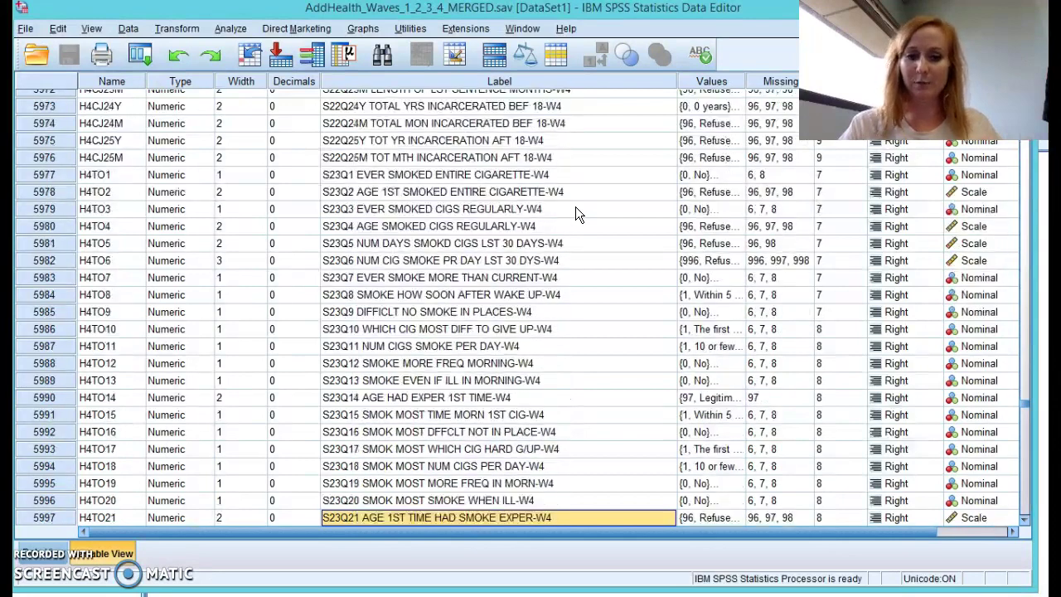
key(Down)
key(Down)
key(Down)
key(Down)
key(Down)
key(Down)
key(Down)
key(Down)
key(Down)
key(Down)
key(Down)
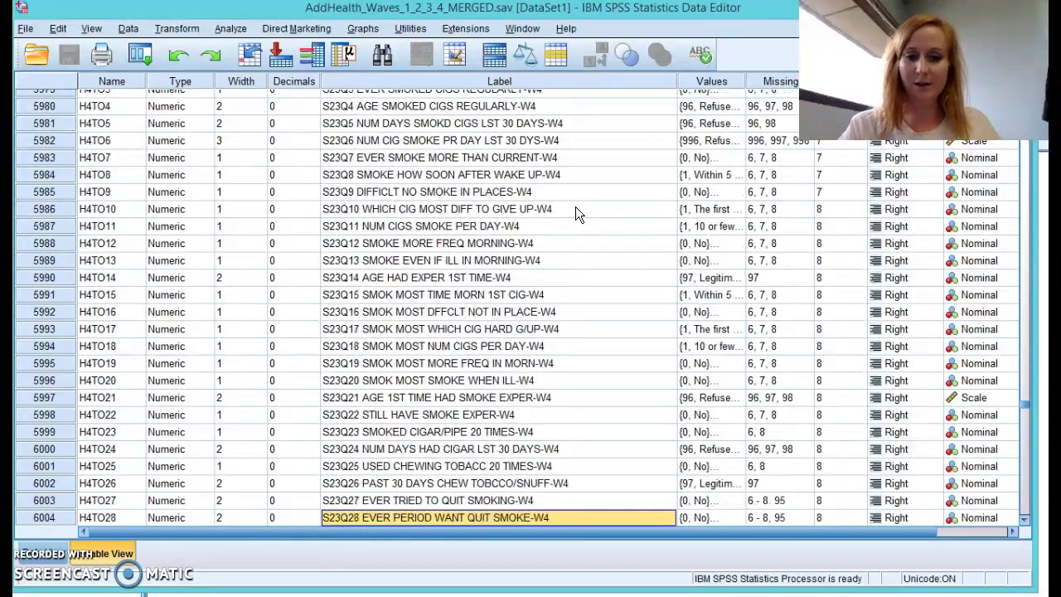
key(Down)
key(Down)
key(Down)
key(Down)
key(Down)
key(Down)
key(Down)
key(Down)
key(Down)
key(Down)
key(Down)
key(Down)
key(Down)
key(Down)
key(Down)
key(Down)
key(Down)
key(Down)
key(Down)
key(Down)
key(Down)
key(Down)
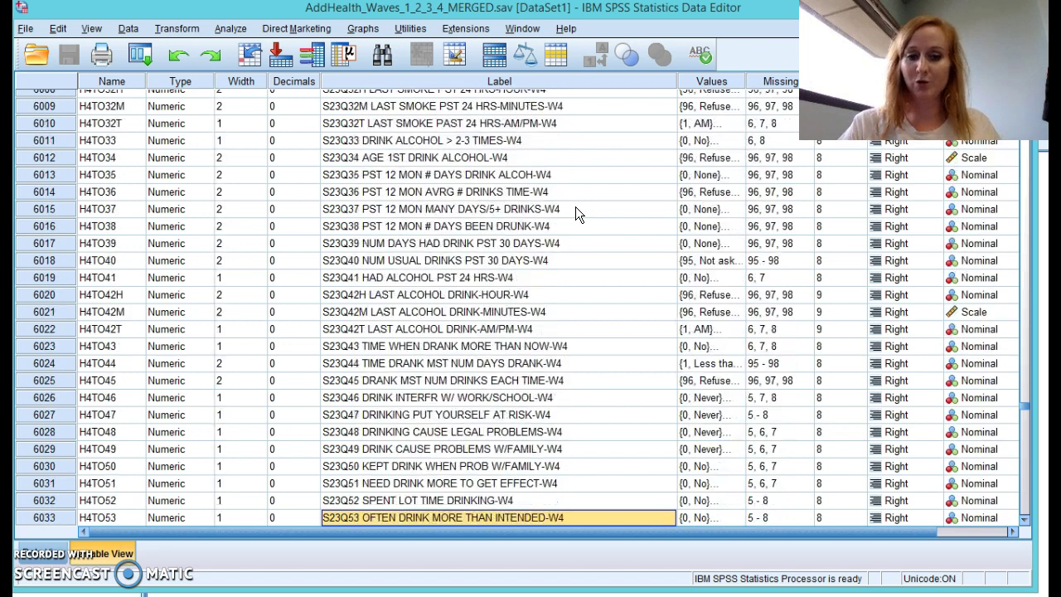
key(Down)
key(Down)
key(Down)
key(Down)
key(Down)
key(Down)
key(Down)
key(Down)
key(Down)
key(Down)
key(Down)
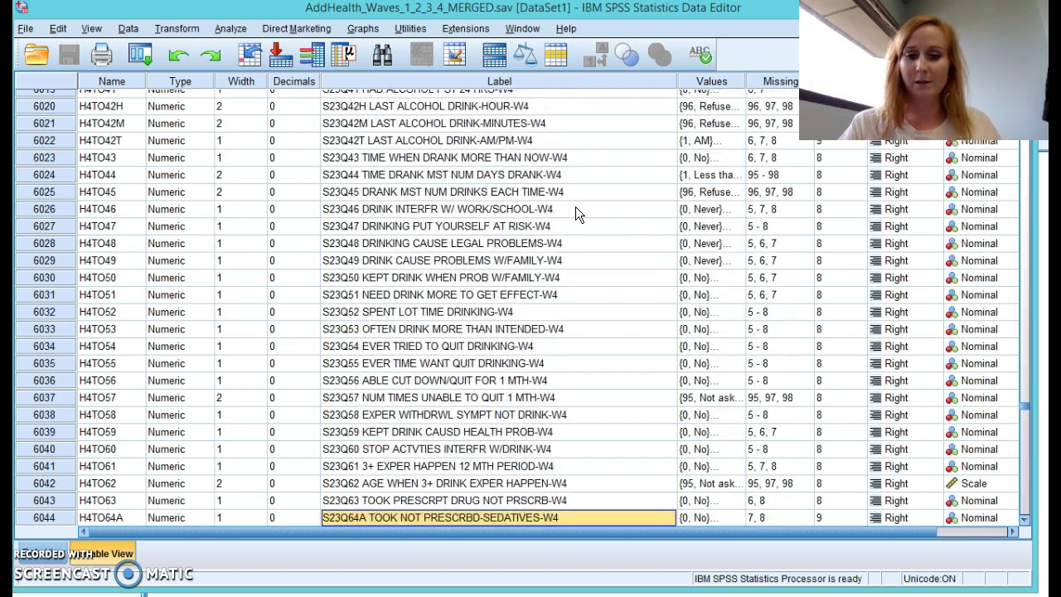
key(Down)
key(Down)
key(Down)
key(Down)
key(Down)
key(Down)
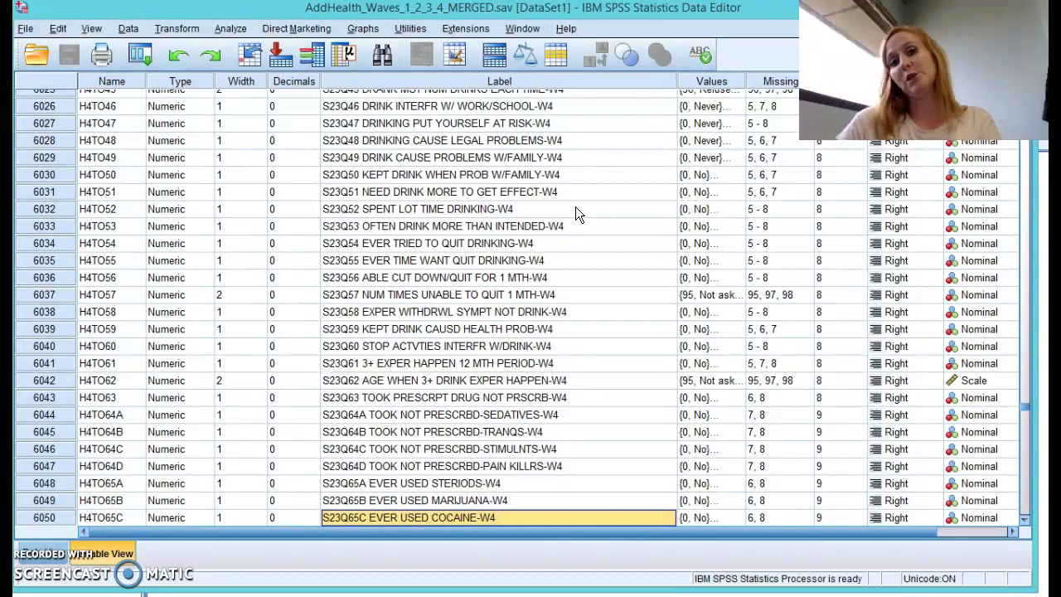
key(Up)
key(Up)
key(Up)
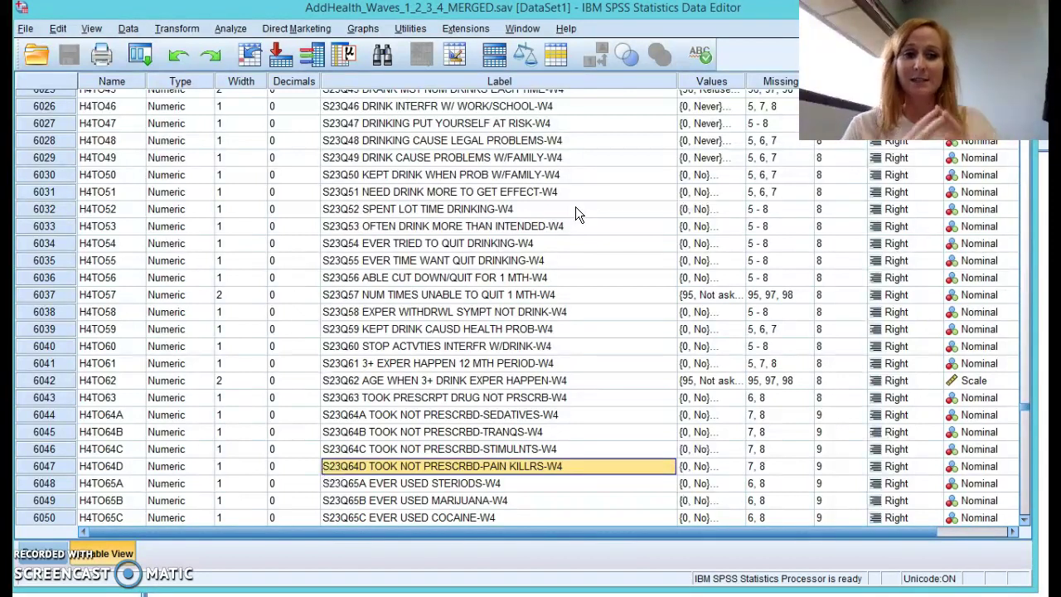
key(Up)
key(Up)
key(Up)
key(Up)
key(Up)
key(Up)
key(Up)
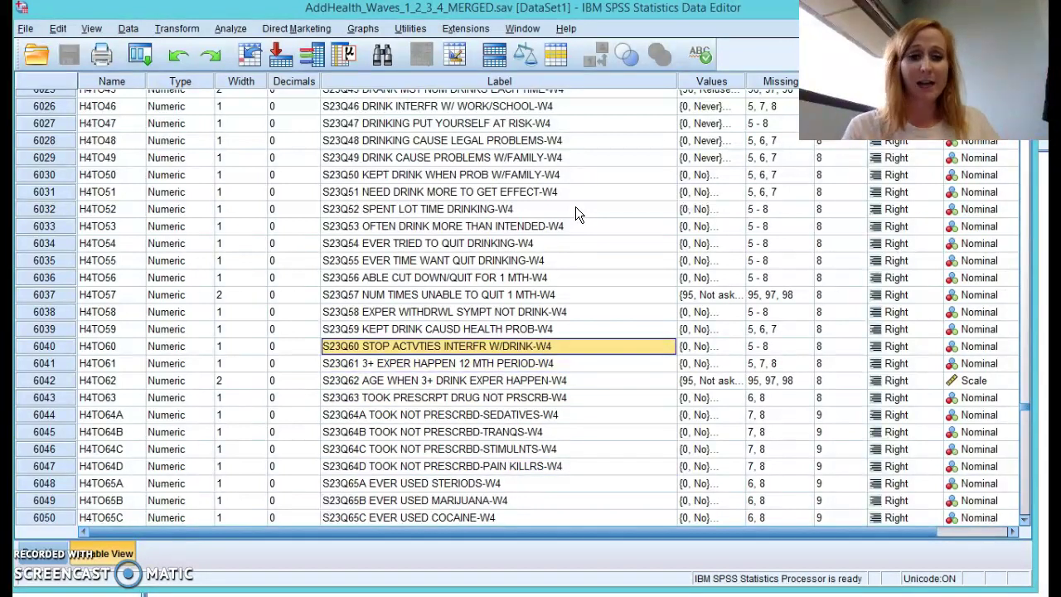
Search the variable labels for 'marijuana' with Ctrl+F.
key(ctrl+f)
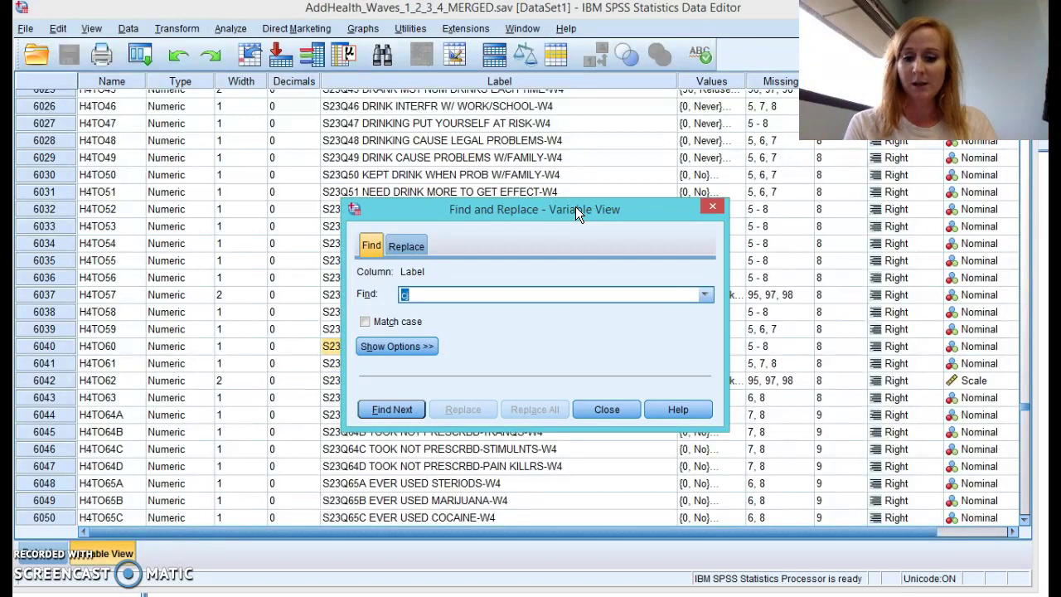
text(marijuana)
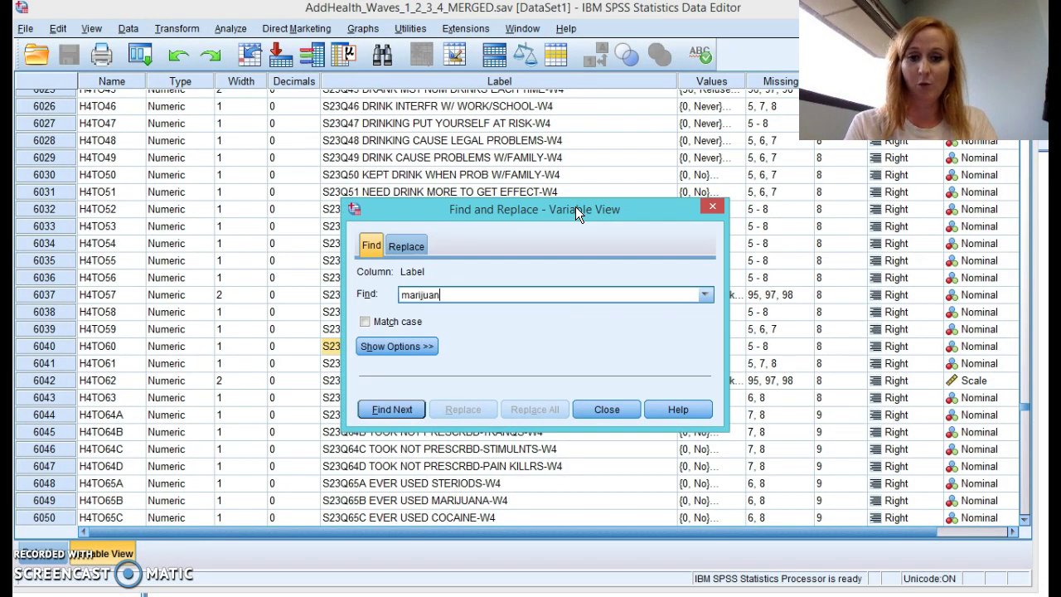
key(Return)
key(alt+Down)
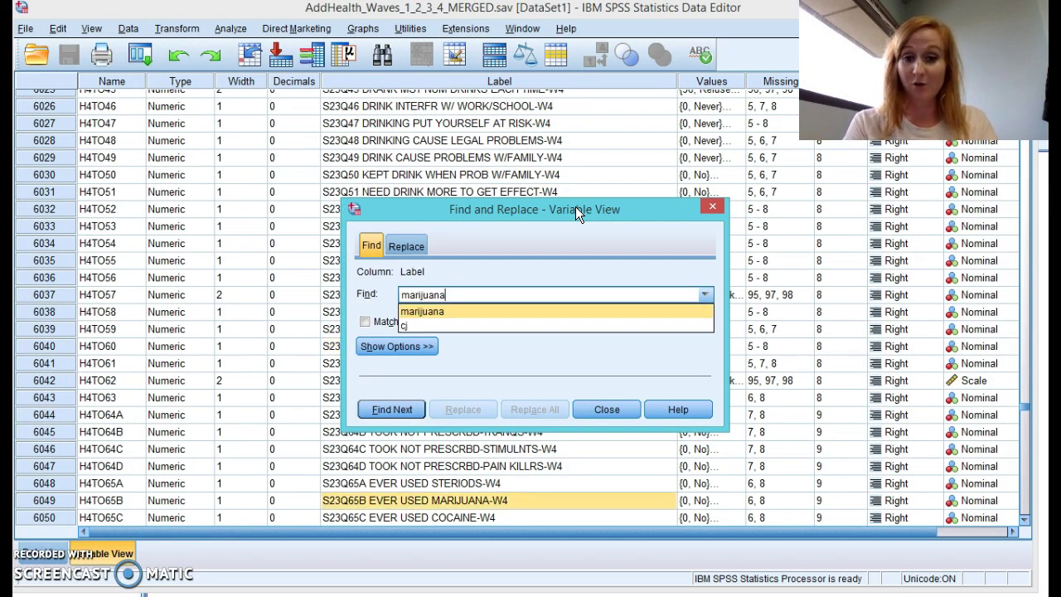
key(Return)
Replace the search term with 'pot' and find H1TO31, TIMES SMOKED POT-W1.
text(pot)
key(Return)
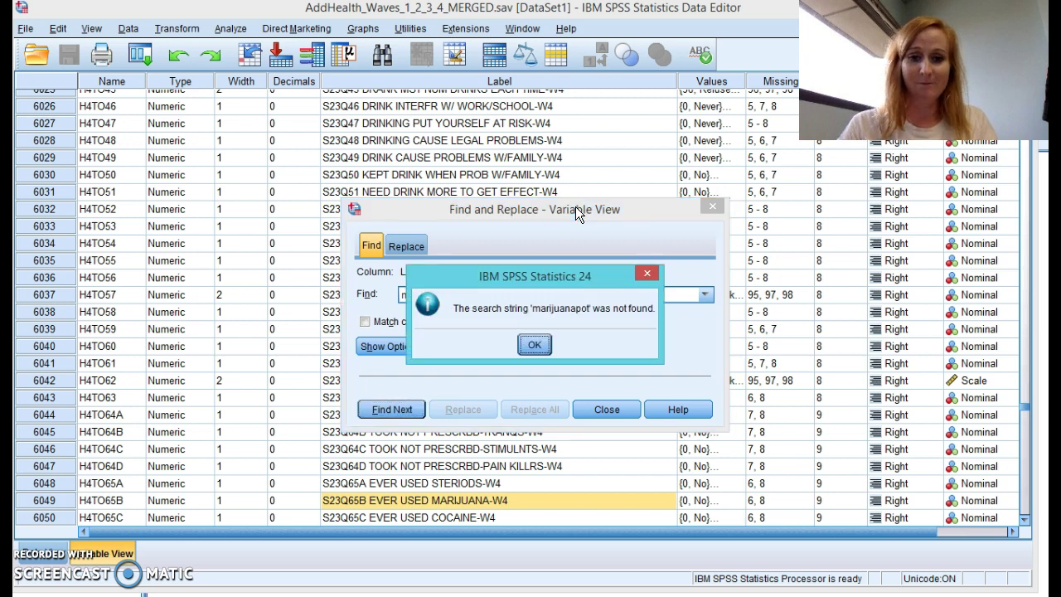
click(535, 343)
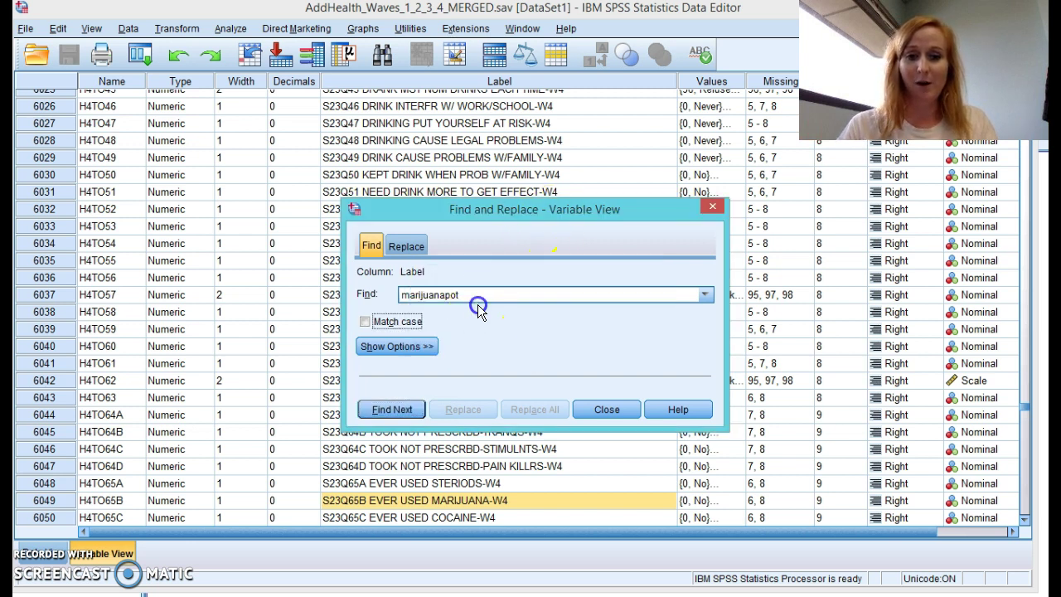
click(478, 296)
double_click(478, 295)
text(pot)
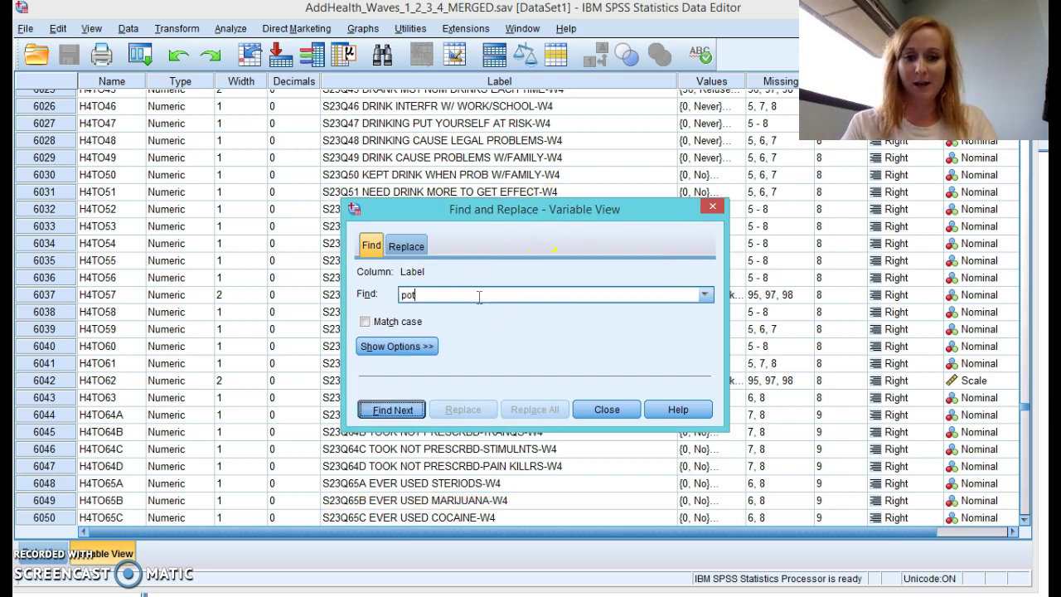
key(Return)
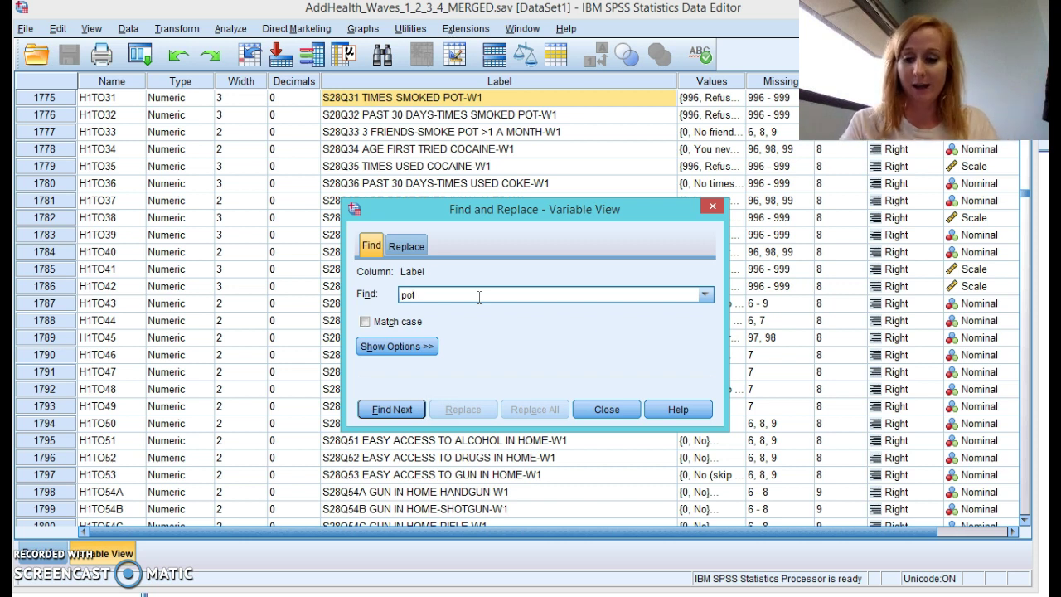
Search labels for 'stimulant' to reach H3TO105C, then empty the Find field.
key(BackSpace)
key(BackSpace)
key(BackSpace)
text(stimu)
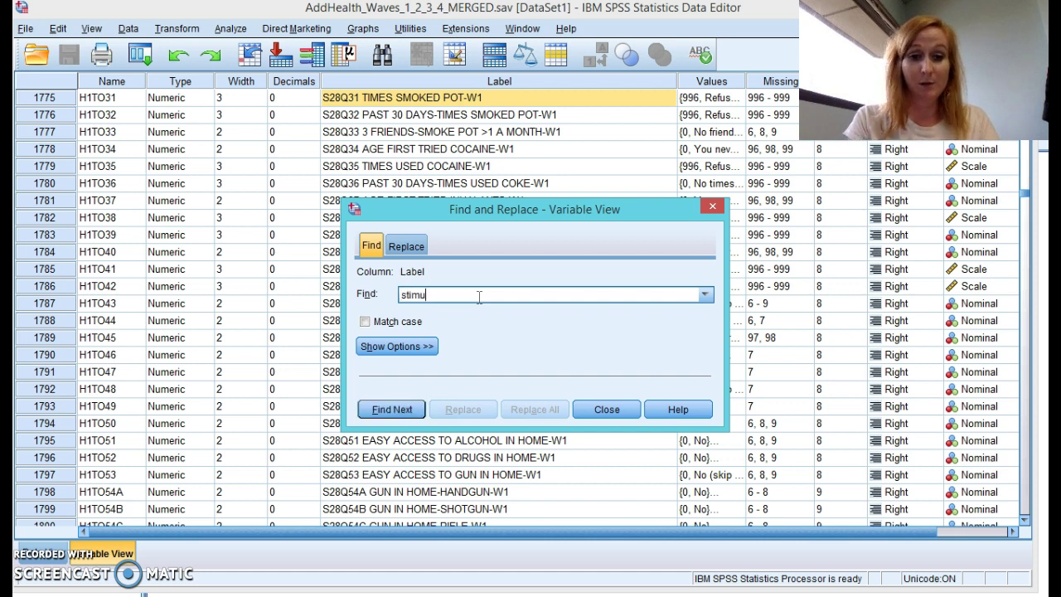
text(lant)
key(Return)
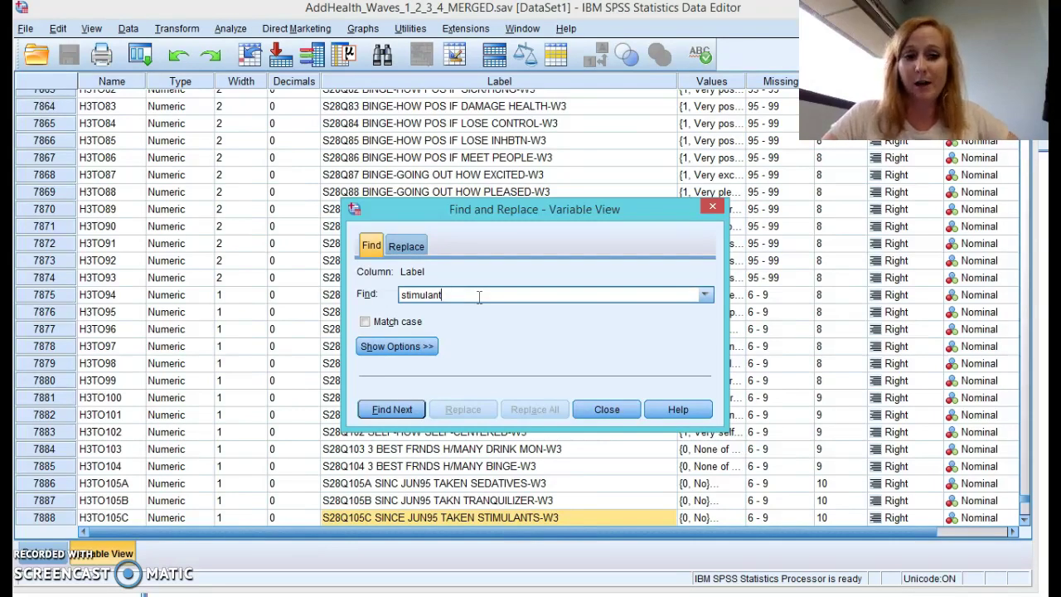
key(BackSpace)
key(BackSpace)
key(BackSpace)
key(BackSpace)
key(BackSpace)
key(BackSpace)
key(BackSpace)
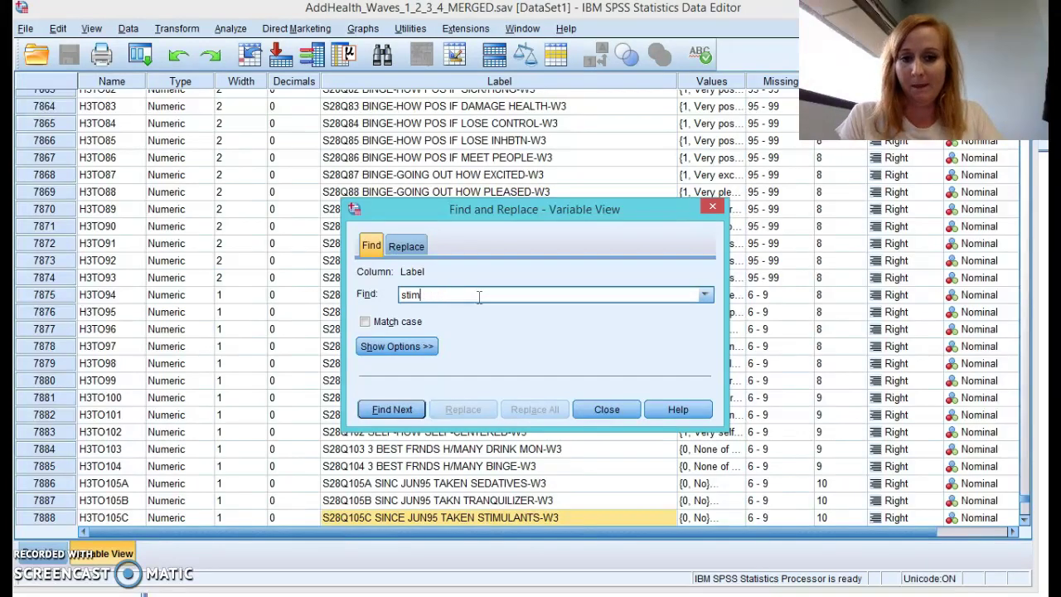
key(BackSpace)
key(BackSpace)
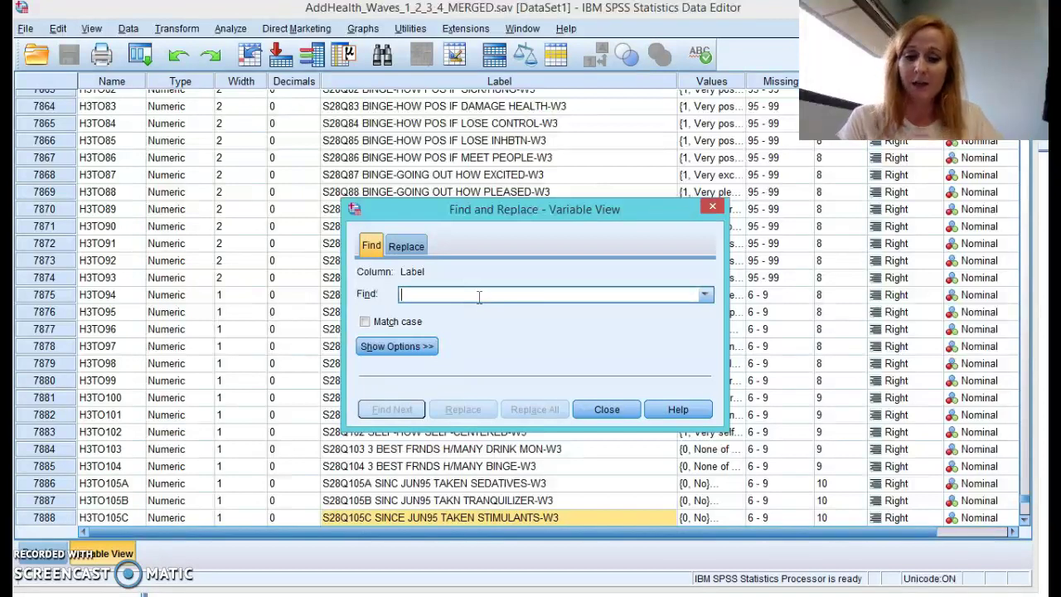
Search labels for 'oral', stepping past EVER HAD ORAL SEX-W4 and AGE 1ST TIME HAD ORAL SEX-W4.
text(oral)
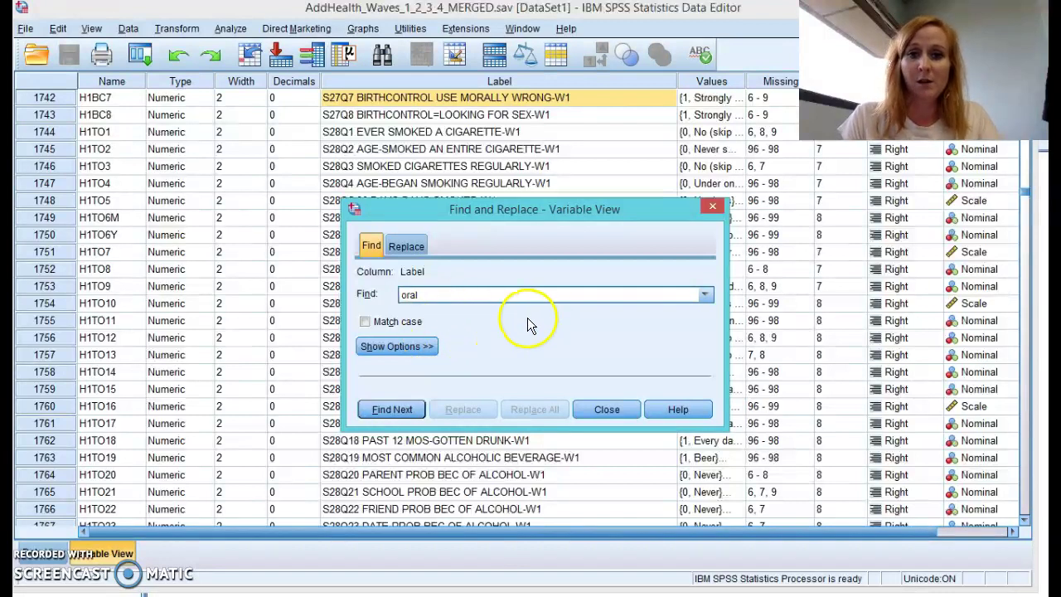
click(411, 410)
click(411, 410)
click(411, 410)
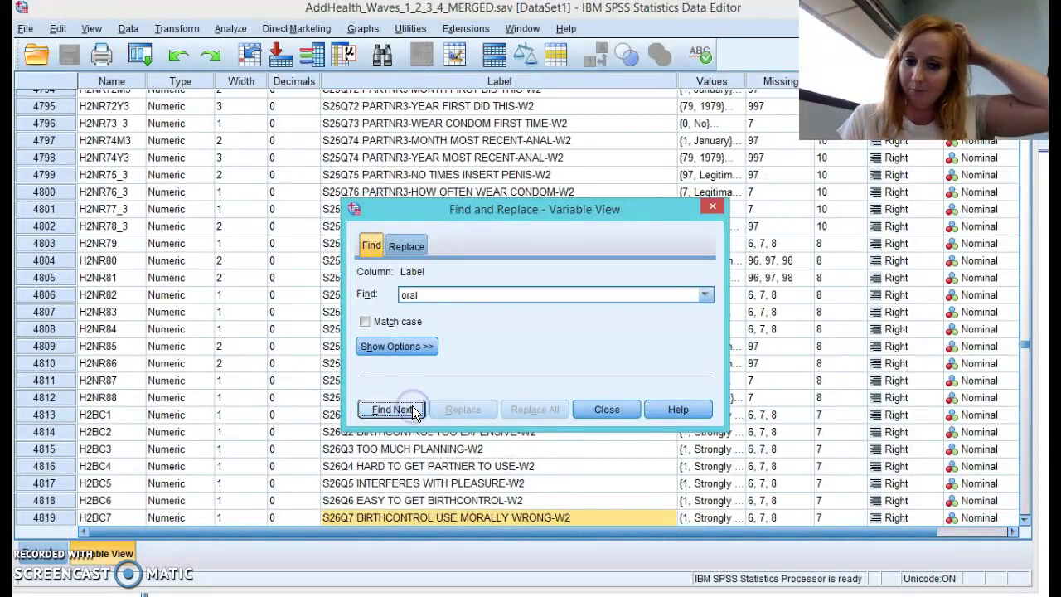
click(411, 410)
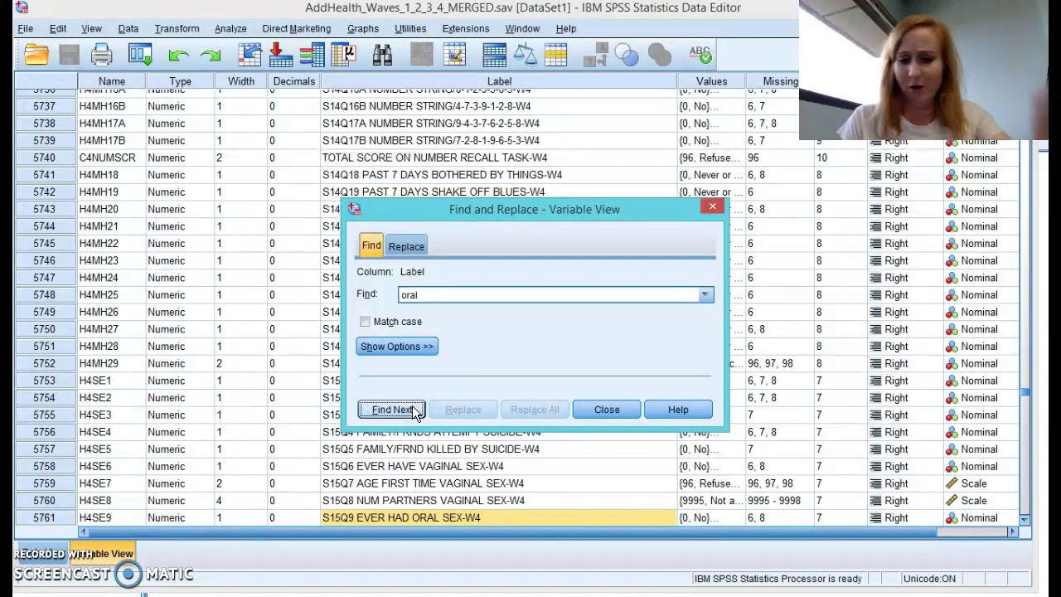
click(412, 409)
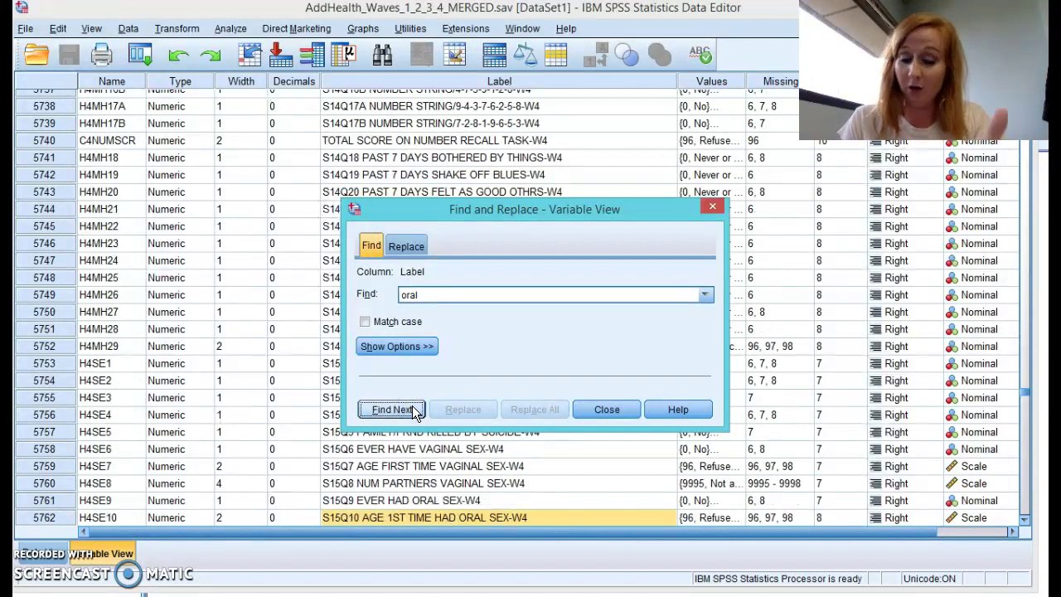
click(413, 409)
click(413, 410)
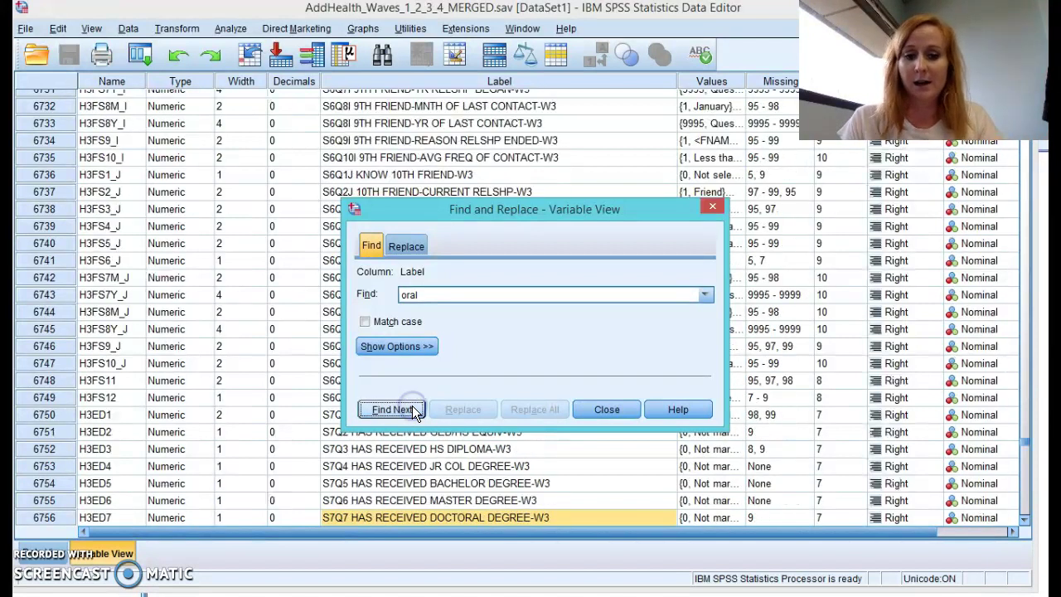
click(413, 409)
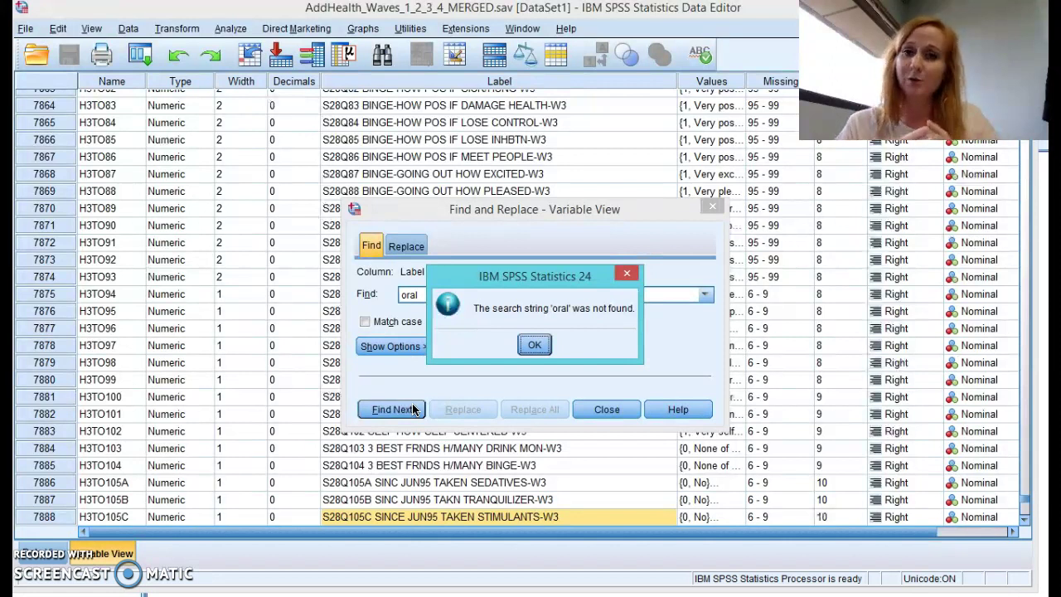
Close the 'search string was not found' message for 'oral' with OK.
click(534, 346)
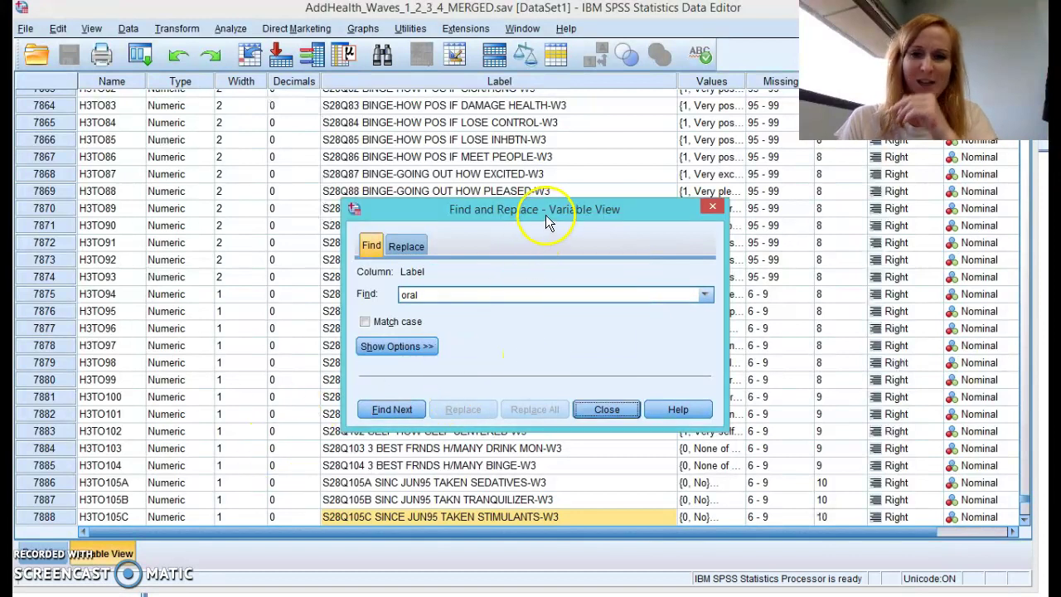